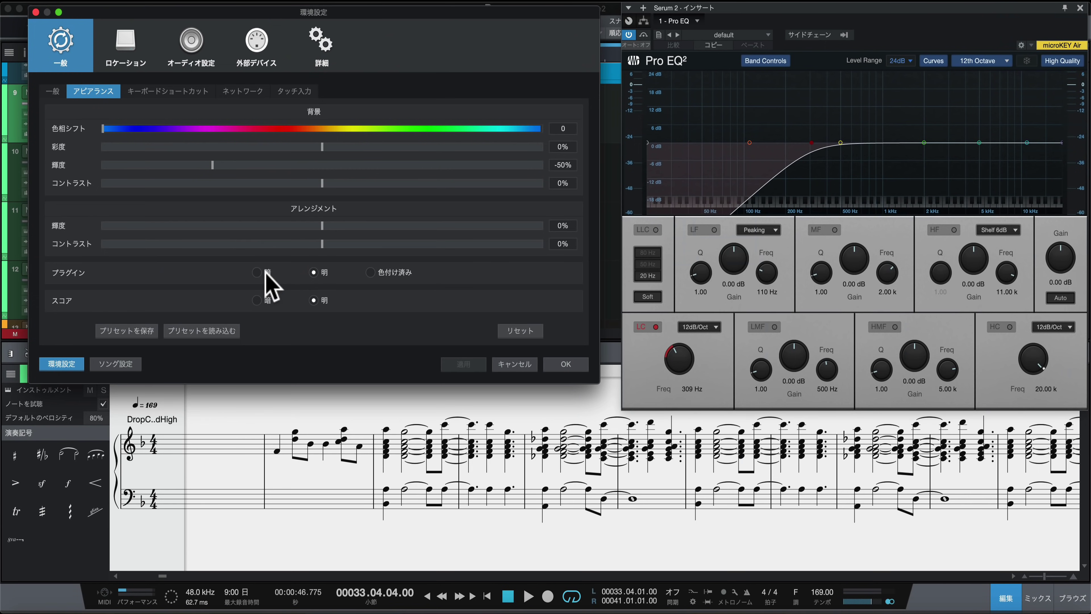
# Set both the plug-in (プラグイン) and score (スコア) appearance to dark (暗) in the preferences.
pyautogui.click(484, 396)
pyautogui.click(313, 300)
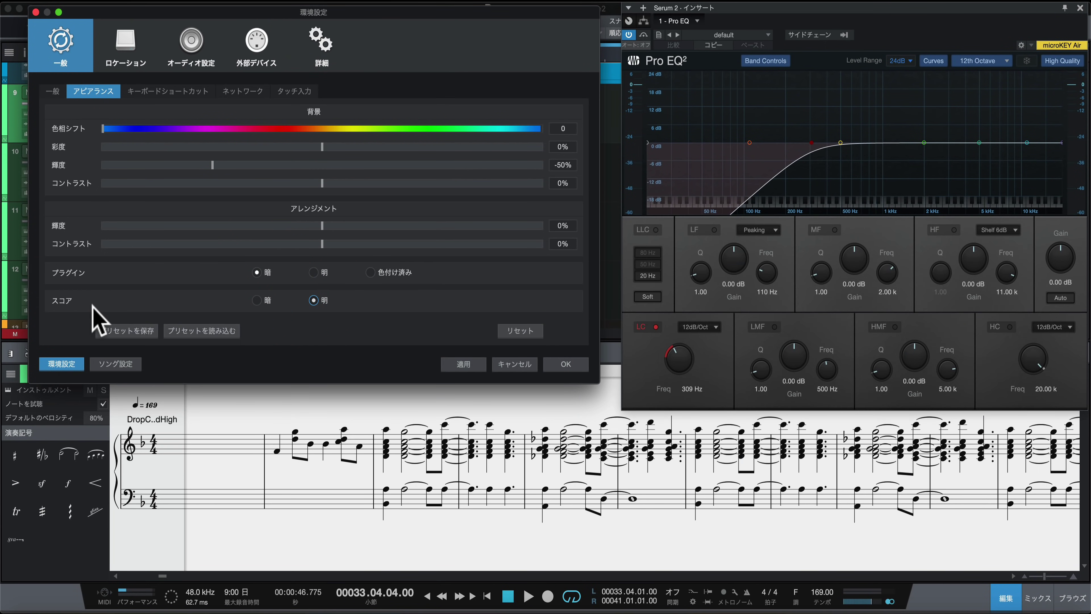
pyautogui.click(257, 300)
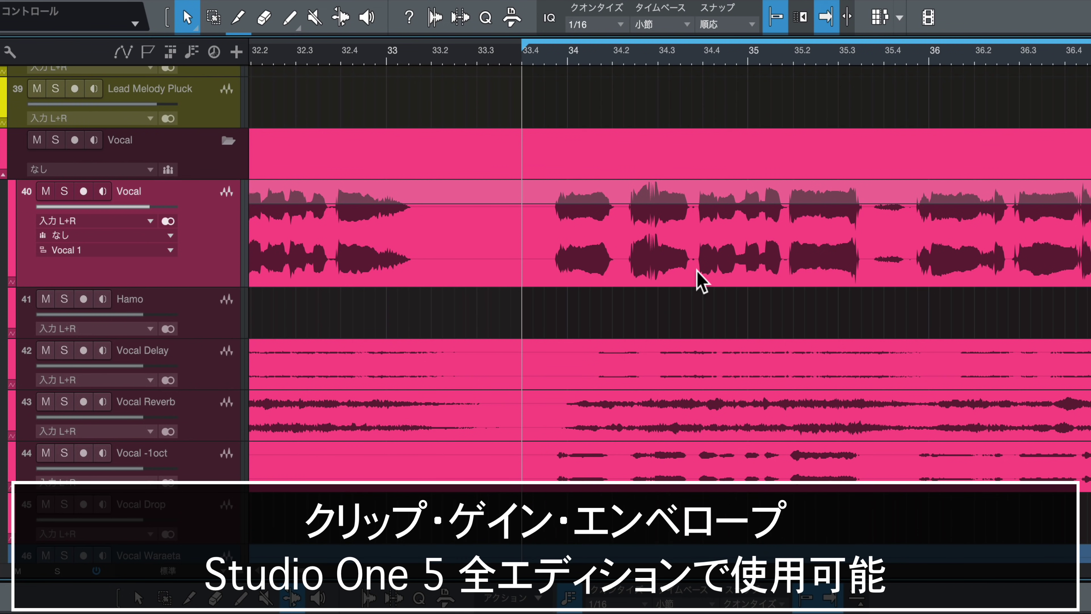
# Enable the gain envelope (ゲインエンベロープ) on the audio event of track 40 Vocal.
pyautogui.click(568, 191)
pyautogui.rightClick(662, 203)
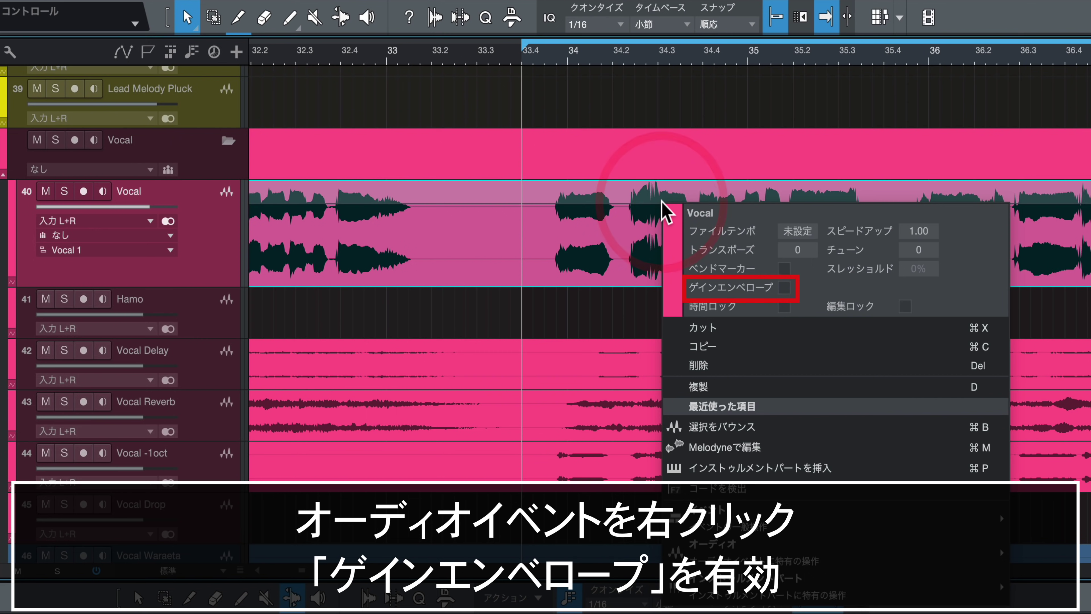
pyautogui.click(785, 288)
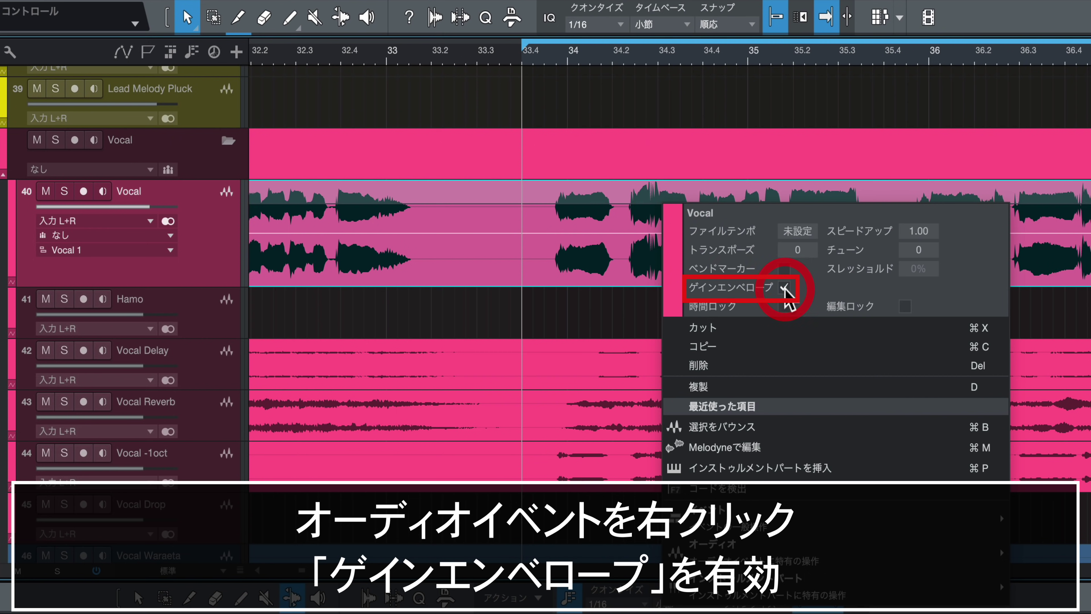
pyautogui.click(560, 244)
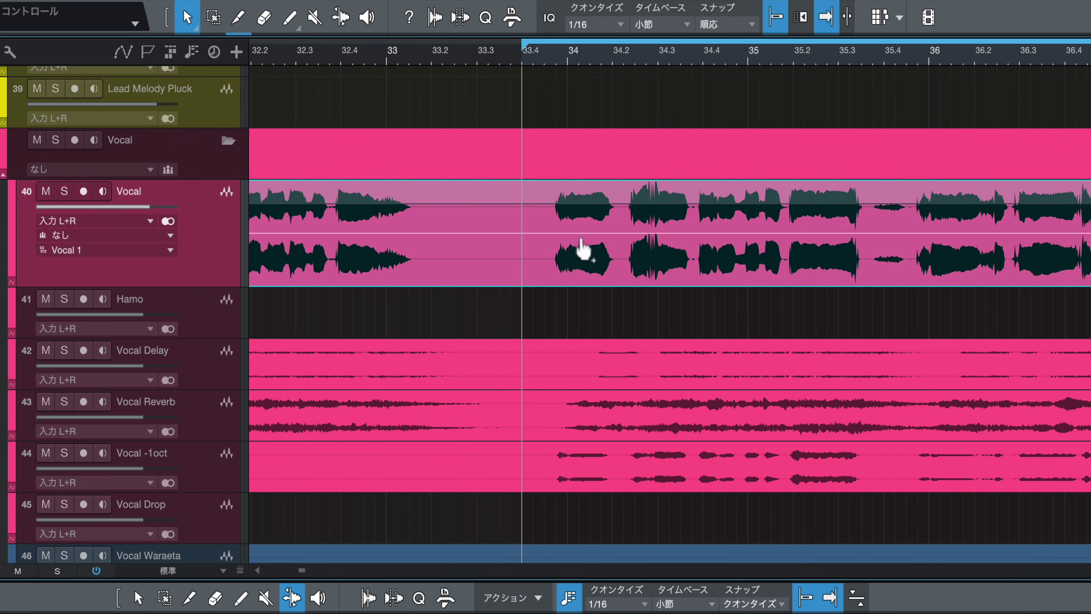
# Try to draw a freehand gain curve across the Vocal event with the Paint tool, and return to the Arrow tool.
pyautogui.click(289, 17)
pyautogui.moveTo(541, 234)
pyautogui.mouseDown()
pyautogui.moveTo(748, 240)
pyautogui.moveTo(769, 228)
pyautogui.mouseUp()
pyautogui.click(187, 18)
# Add four gain envelope points around the vocal phrase at bar 34 and raise the second one at the phrase's start.
pyautogui.click(543, 232)
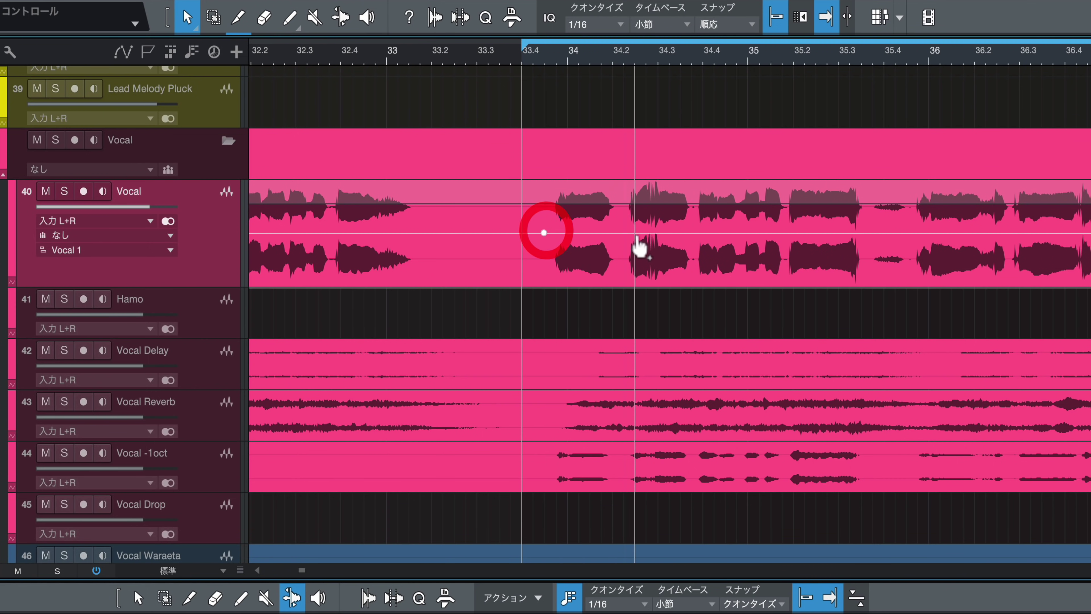
pyautogui.click(623, 233)
pyautogui.click(590, 231)
pyautogui.click(556, 226)
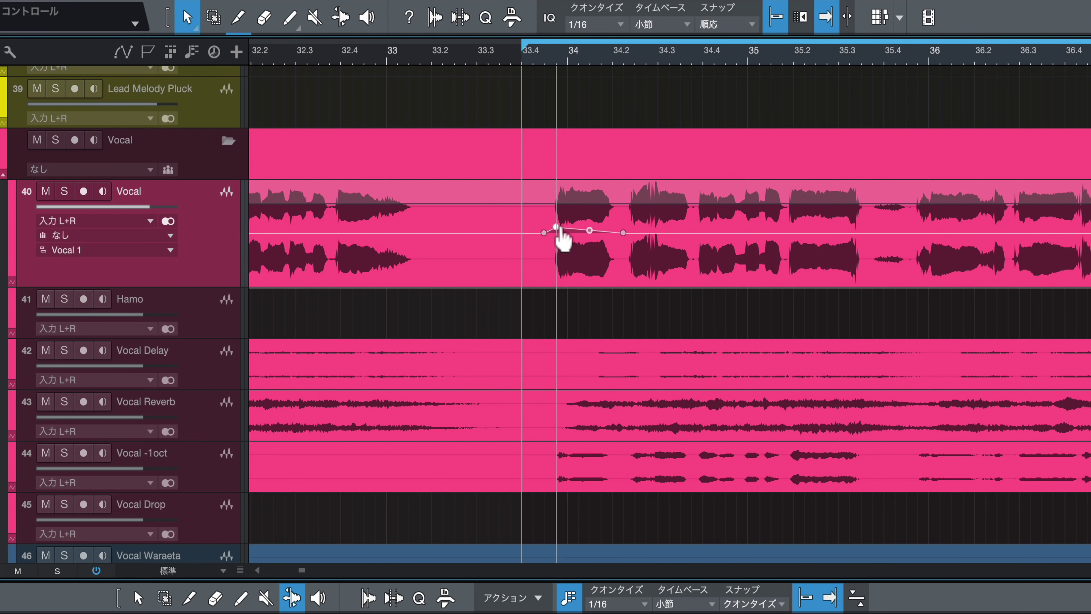
pyautogui.moveTo(561, 229); pyautogui.dragTo(556, 223)
pyautogui.click(556, 233)
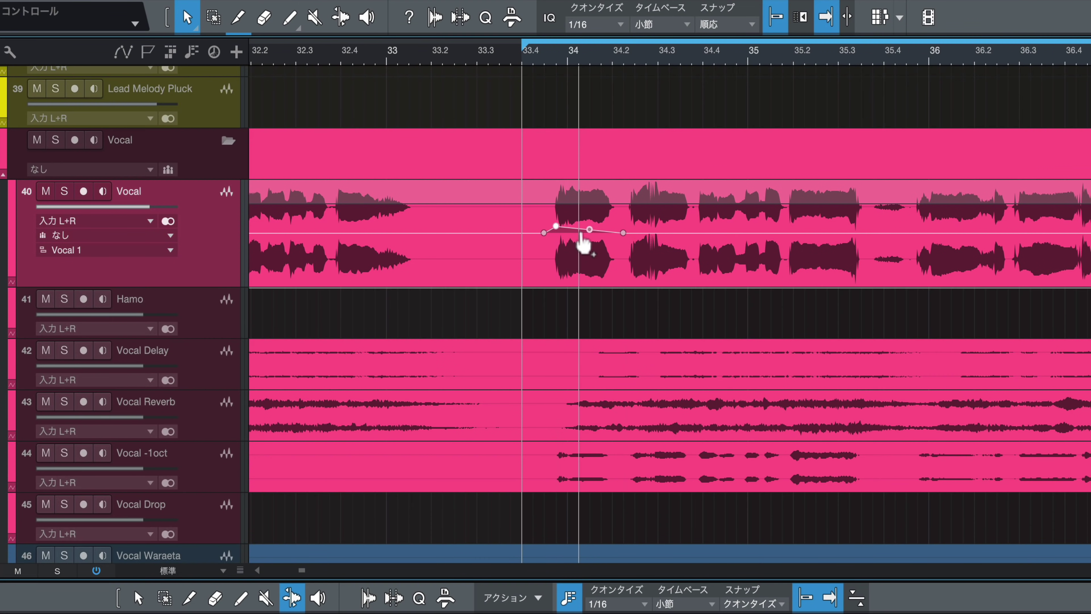
# Lower the raised envelope point back to the base line, remove the point in mid-phrase, and play the vocal phrase.
pyautogui.moveTo(556, 226); pyautogui.dragTo(557, 232)
pyautogui.doubleClick(589, 229)
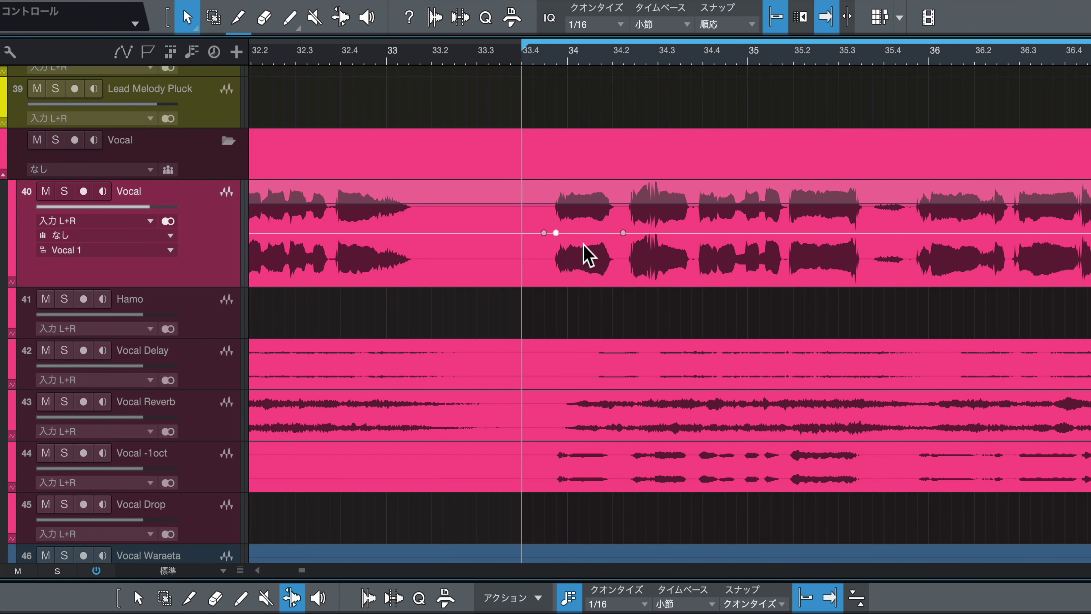
pyautogui.press('space')
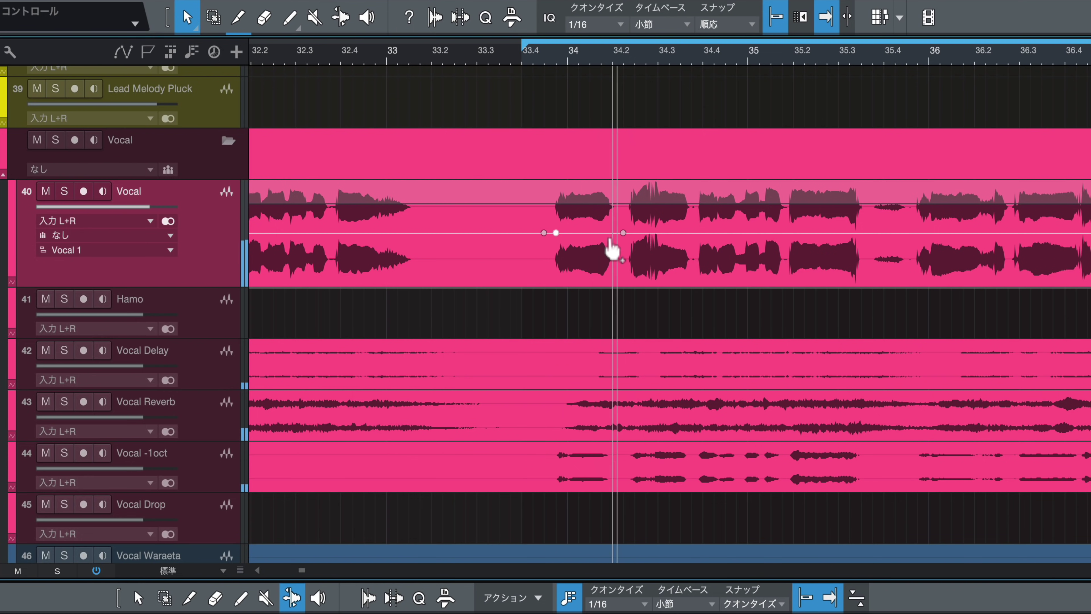
pyautogui.press('space')
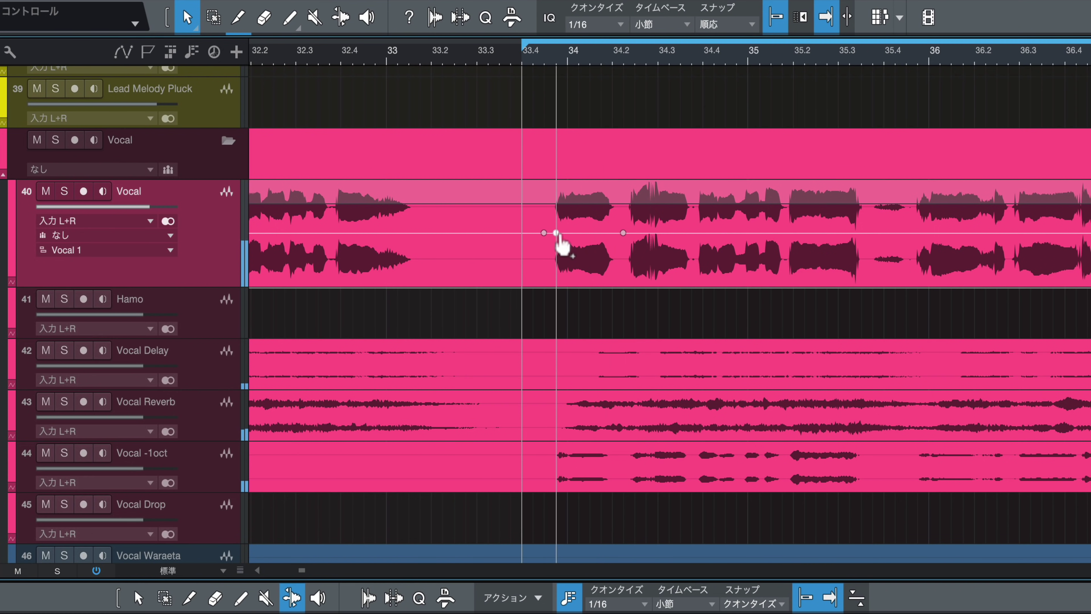
# Boost the bar 34 vocal phrase by adding an envelope point at its end and raising its start point, and play it back.
pyautogui.click(605, 220)
pyautogui.click(555, 223)
pyautogui.press('space')
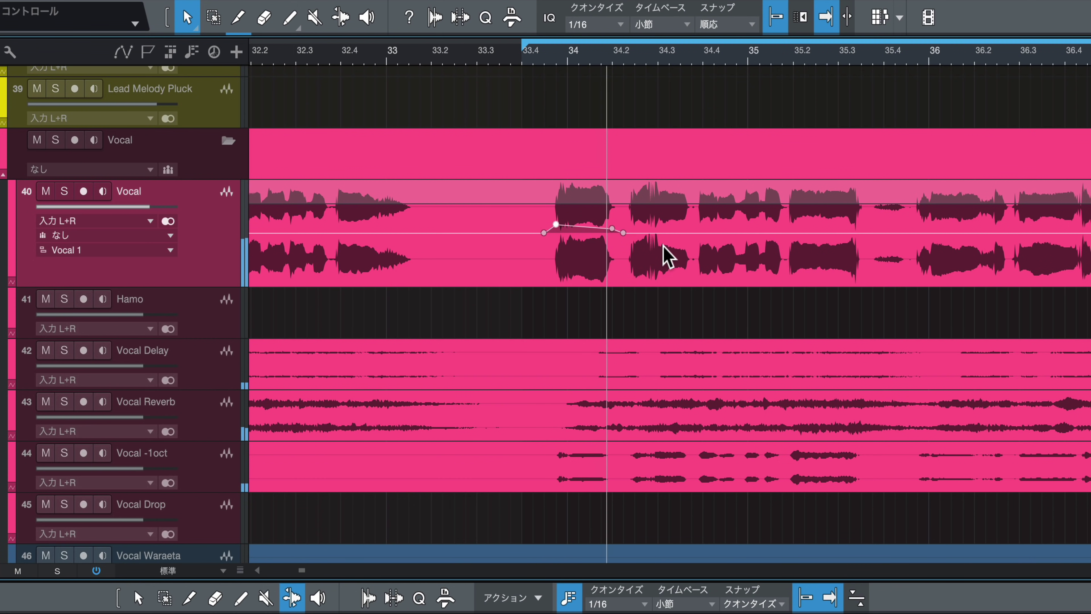
pyautogui.press('space')
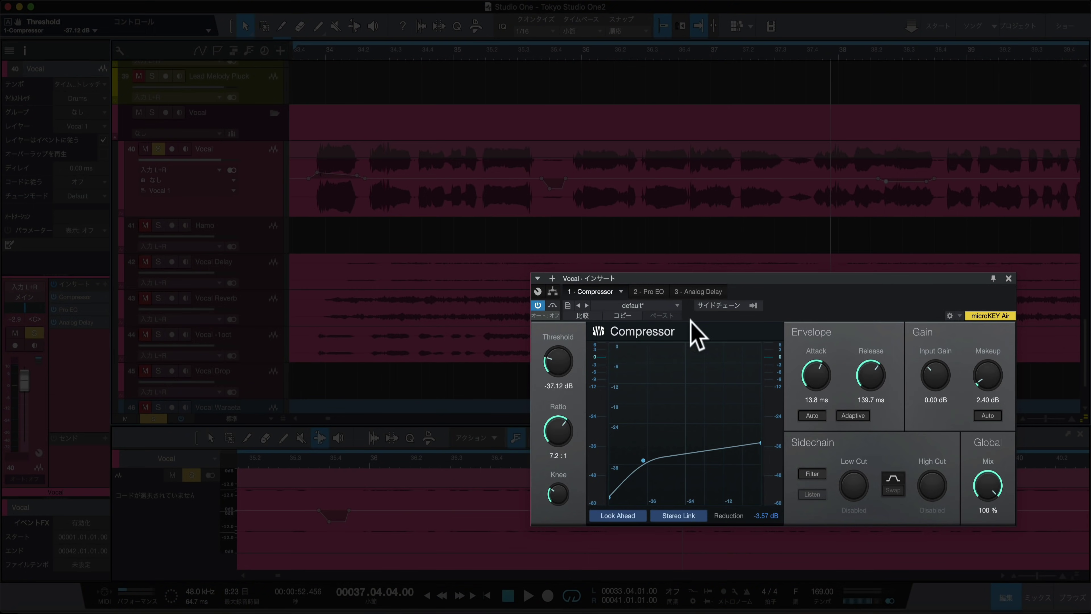
# Show the Pro EQ insert of the Vocal channel and play the song through it.
pyautogui.click(73, 308)
pyautogui.click(73, 322)
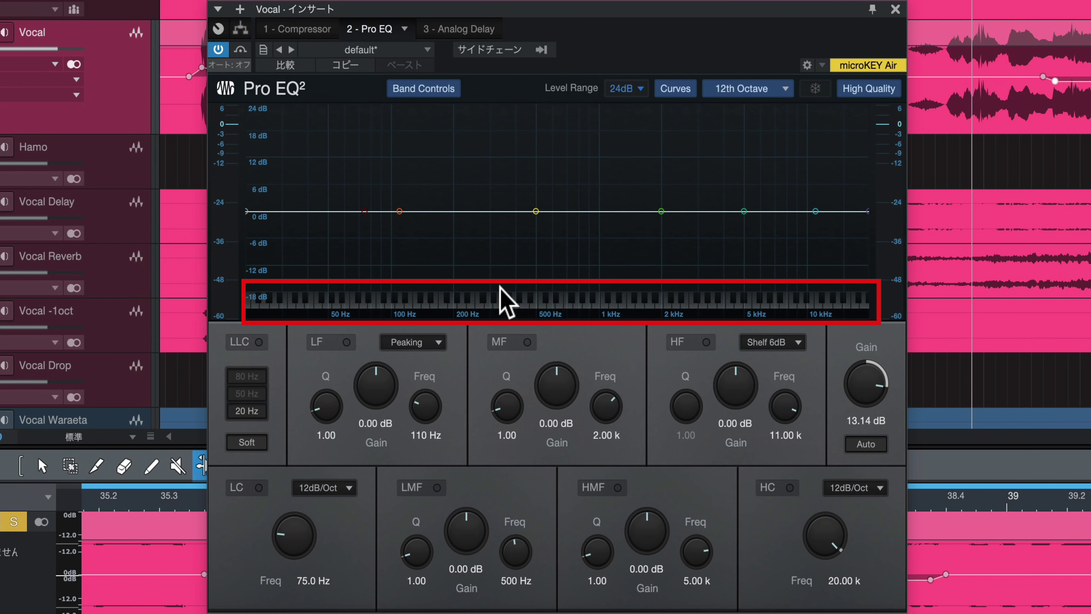
pyautogui.press('space')
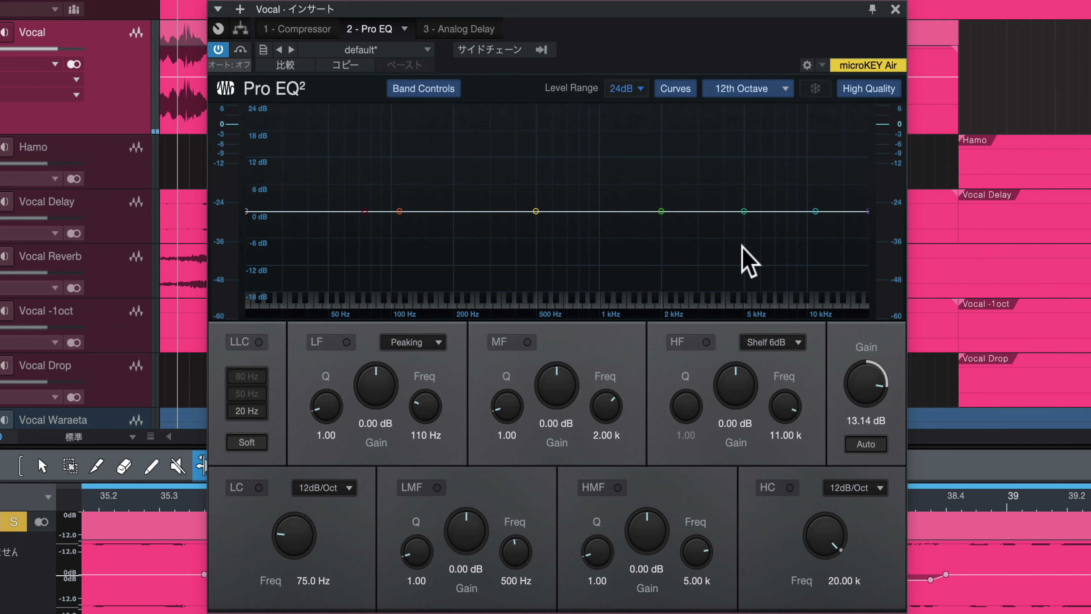
# Compare the Pro EQ spectrum display modes, including Third Octave and FFT Curve, on the Vocal channel.
pyautogui.click(778, 89)
pyautogui.click(767, 129)
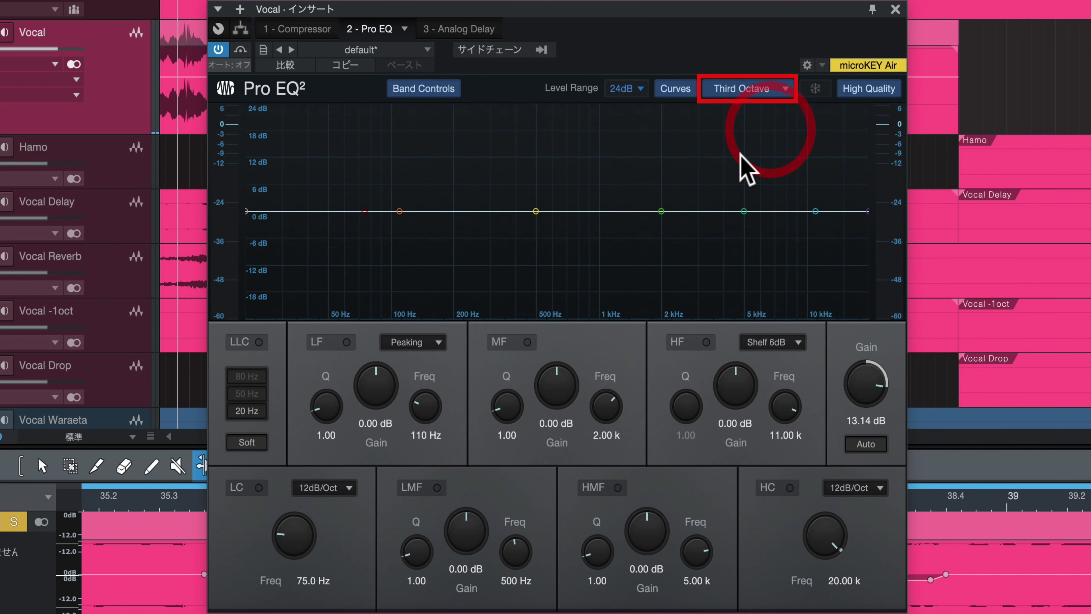
pyautogui.click(748, 89)
pyautogui.click(762, 170)
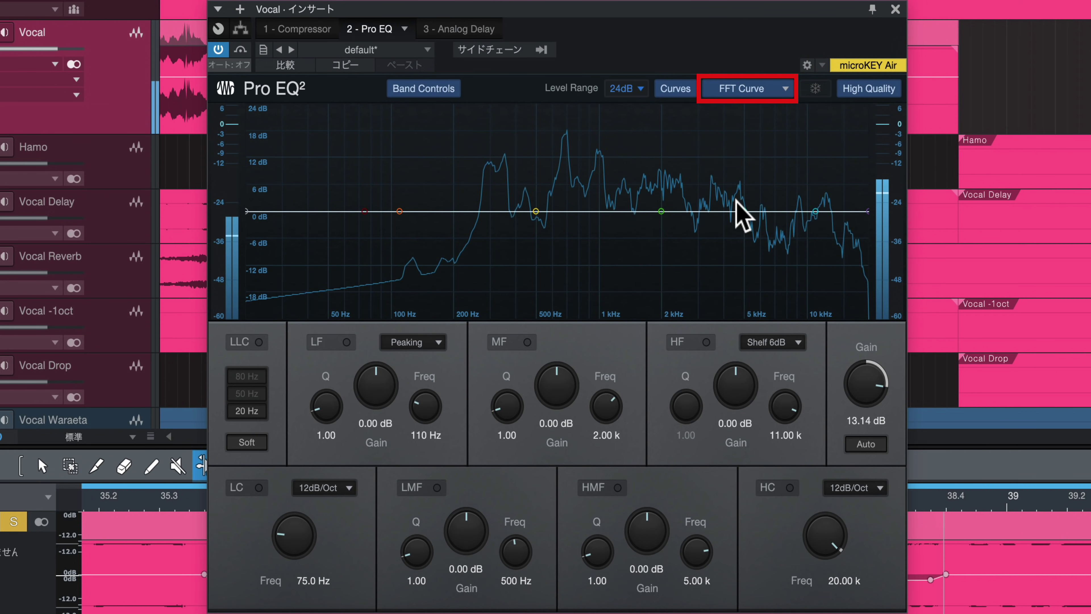
pyautogui.click(745, 88)
pyautogui.click(741, 149)
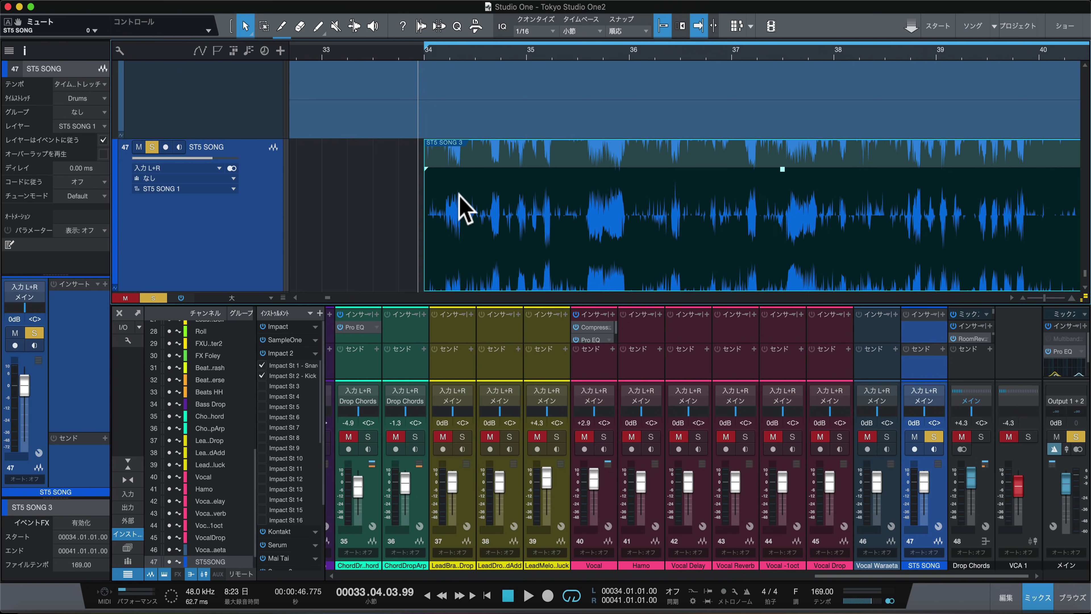
# Set the file tempo (ファイルテンポ) of the ST5 SONG 3 audio event to 169.
pyautogui.hscroll(2, 466, 210)
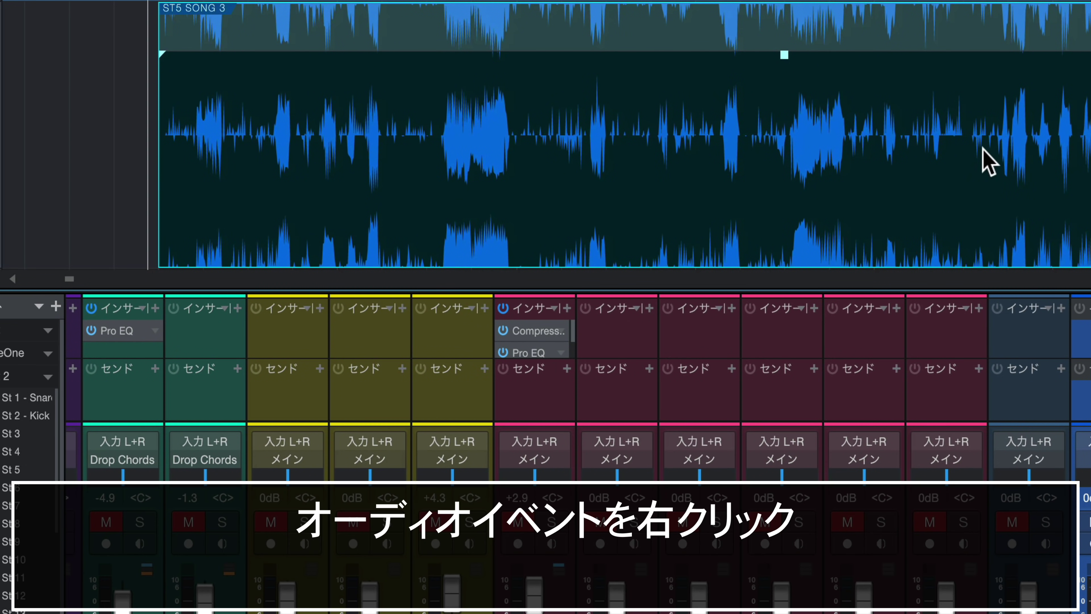
pyautogui.rightClick(485, 53)
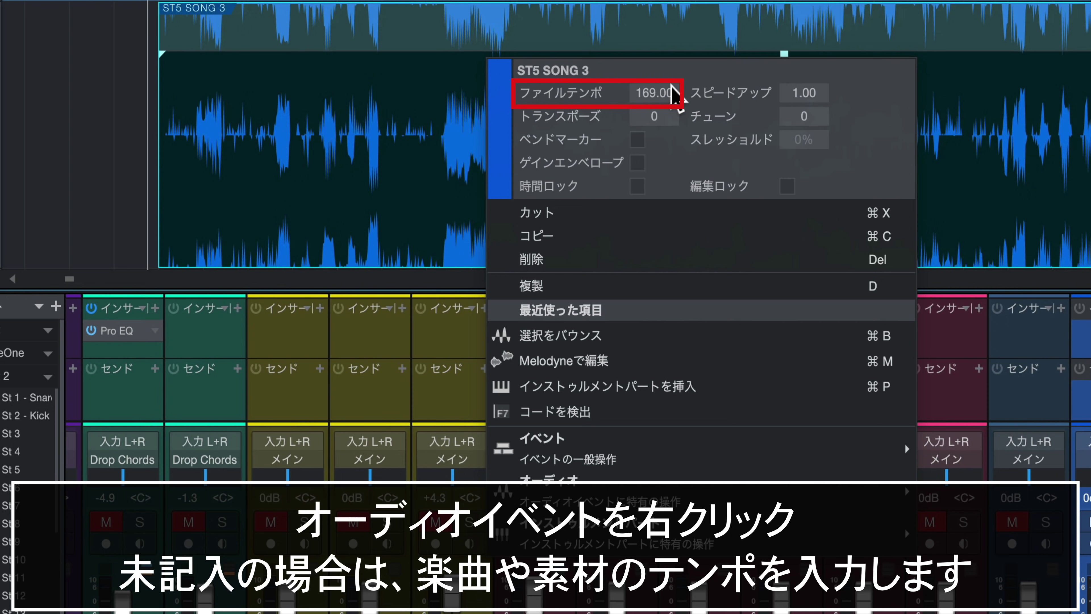
pyautogui.click(674, 94)
pyautogui.write('169')
pyautogui.press('Return')
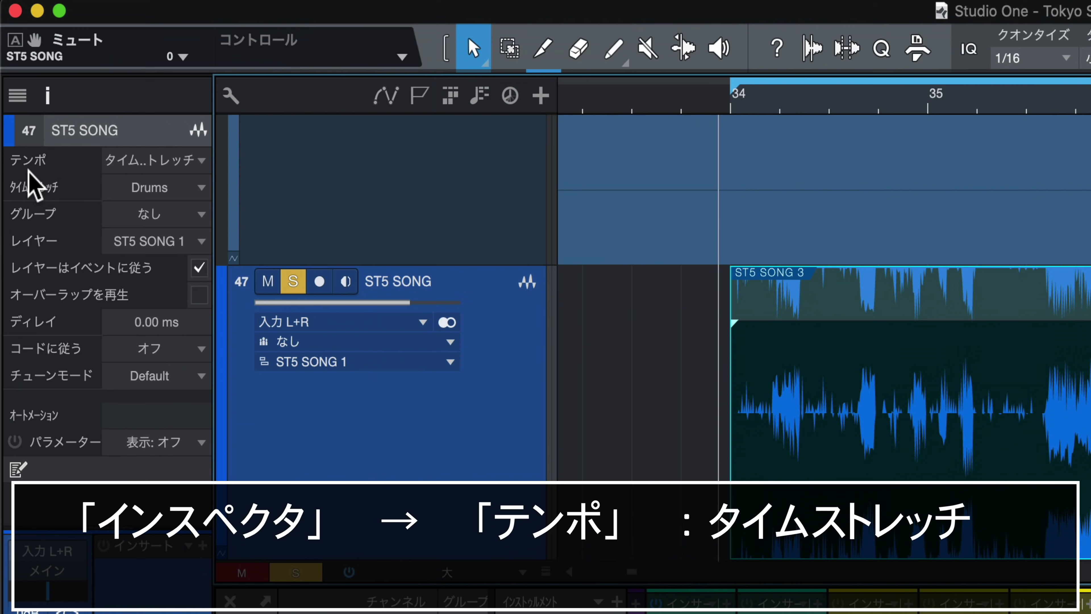
# Set the ST5 SONG track's tempo mode to タイムストレッチ and its timestretch mode to テープ - リサンプラー.
pyautogui.click(127, 163)
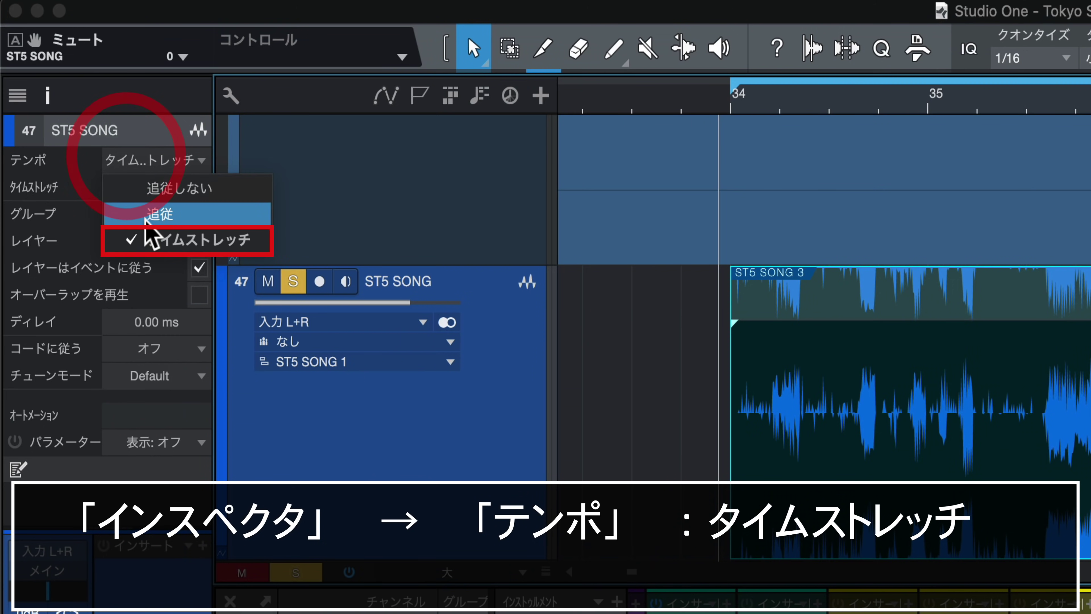
pyautogui.click(189, 242)
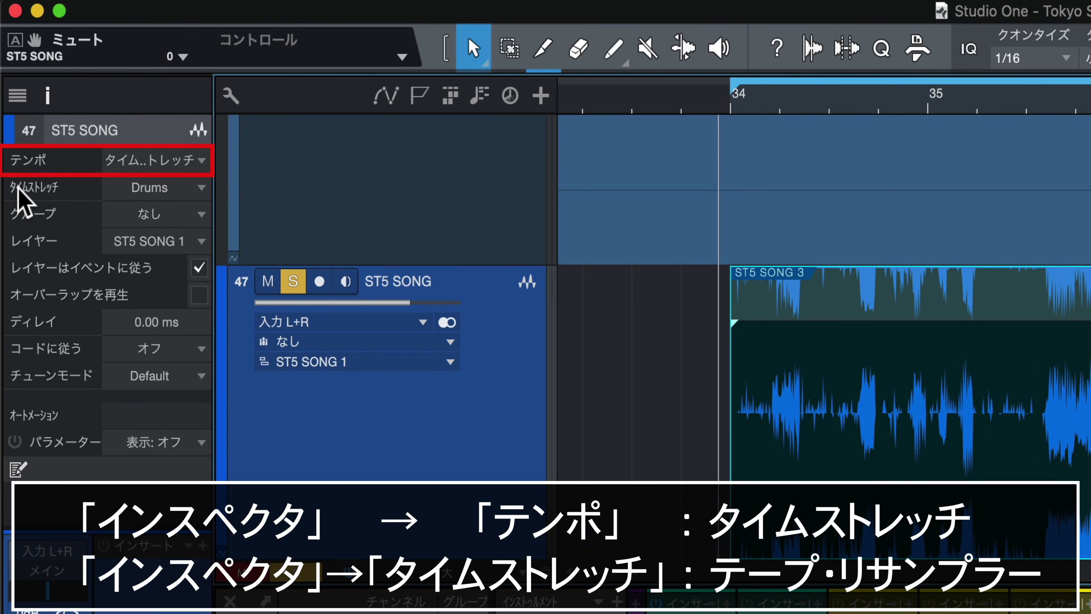
pyautogui.click(140, 187)
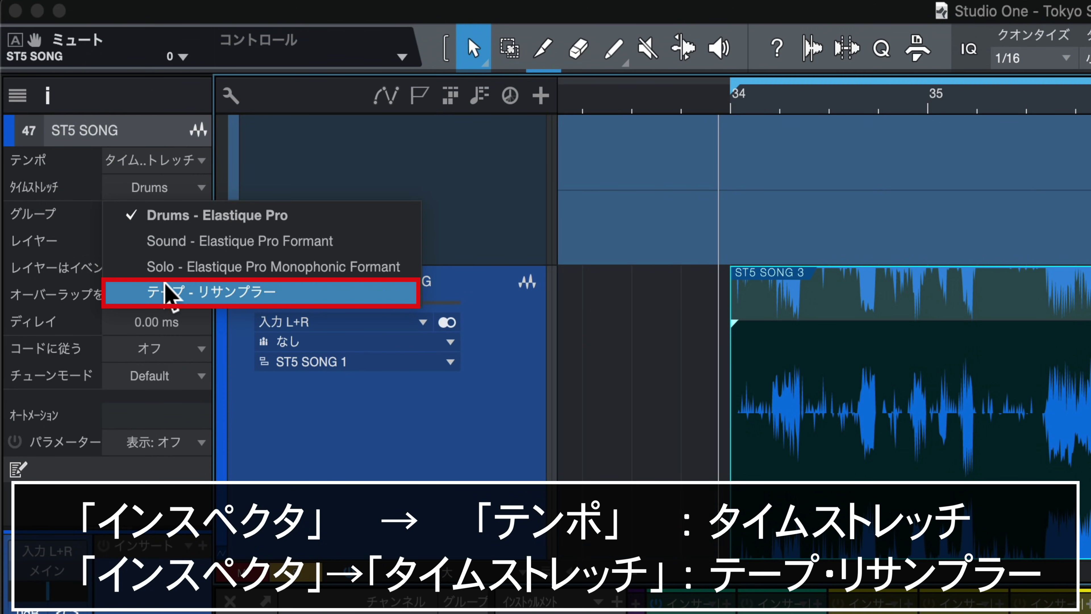
pyautogui.click(323, 297)
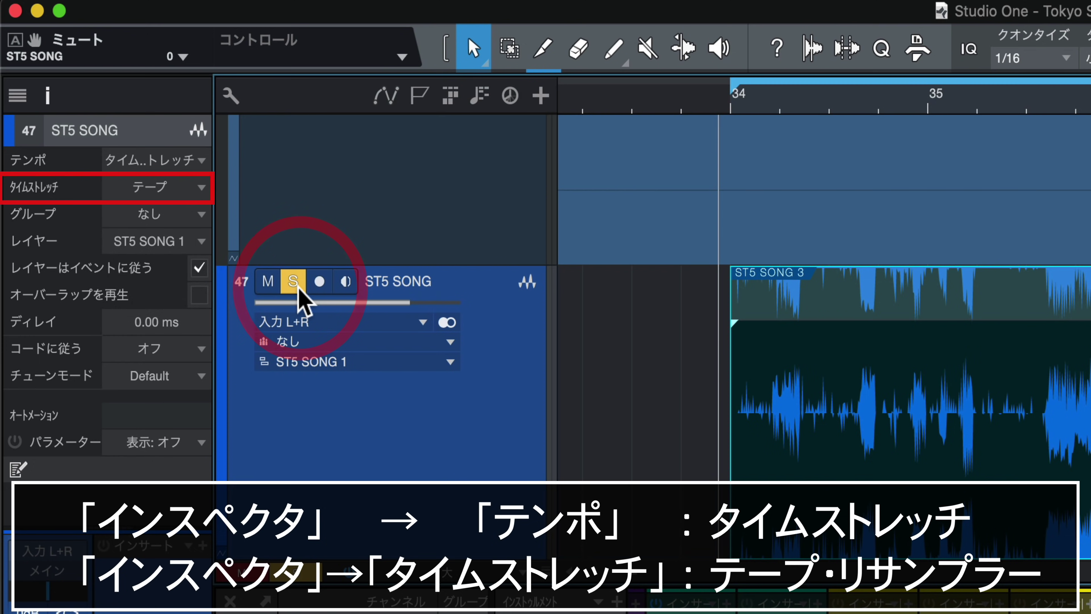
# Show the tempo track and lower the song tempo to 138 while listening to ST5 SONG.
pyautogui.click(509, 96)
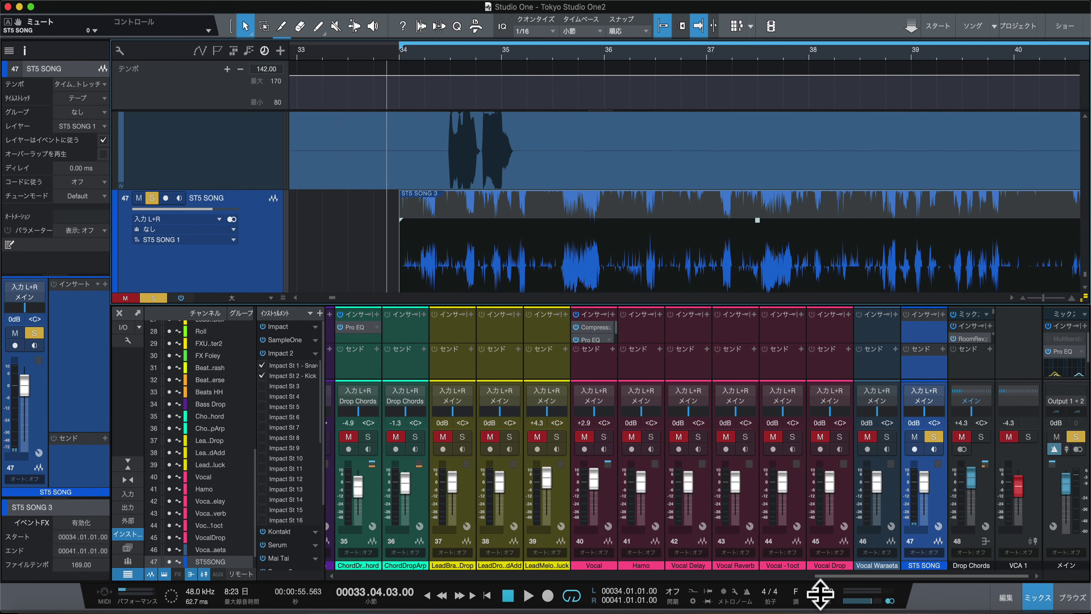
pyautogui.click(821, 592)
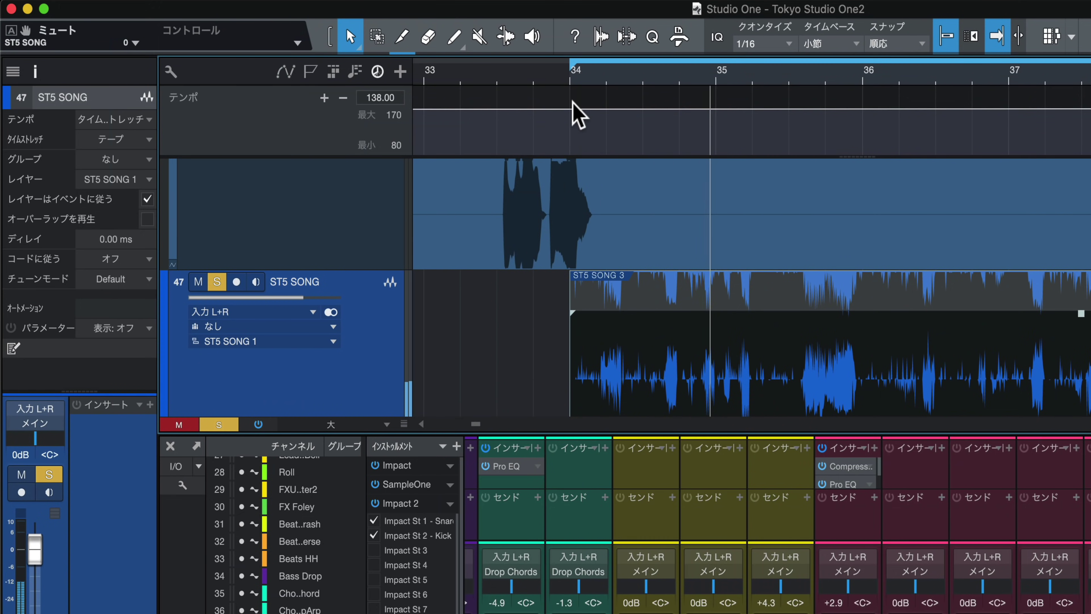
pyautogui.press('space')
# Create a tempo ramp rising from 93 at bar 34 to 169 just after bar 36, and play it back.
pyautogui.click(571, 110)
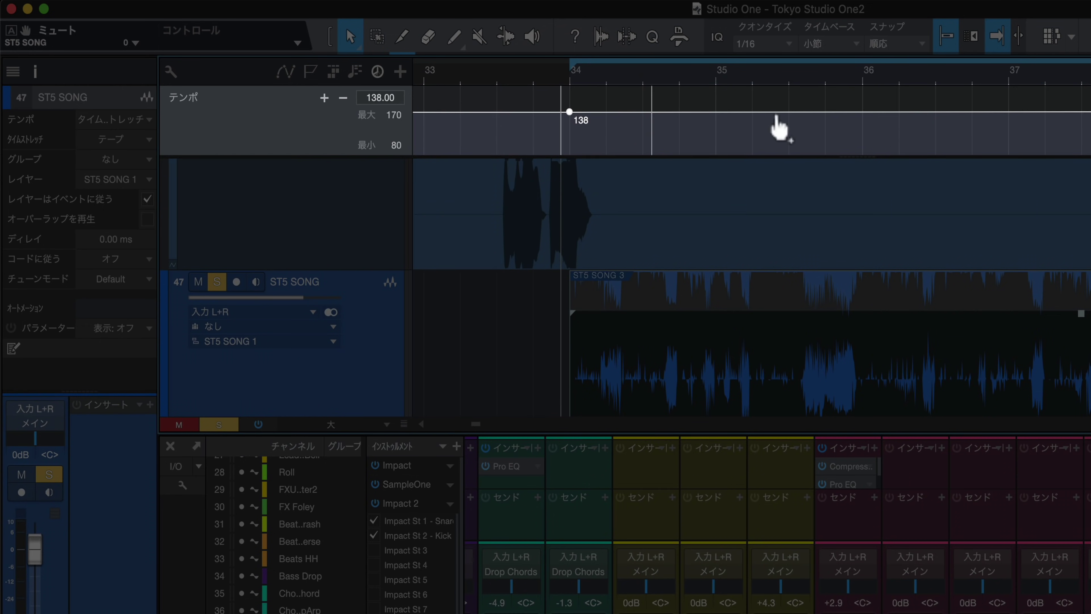
pyautogui.click(862, 113)
pyautogui.moveTo(864, 113); pyautogui.dragTo(880, 92)
pyautogui.moveTo(570, 112); pyautogui.dragTo(572, 147)
pyautogui.press('space')
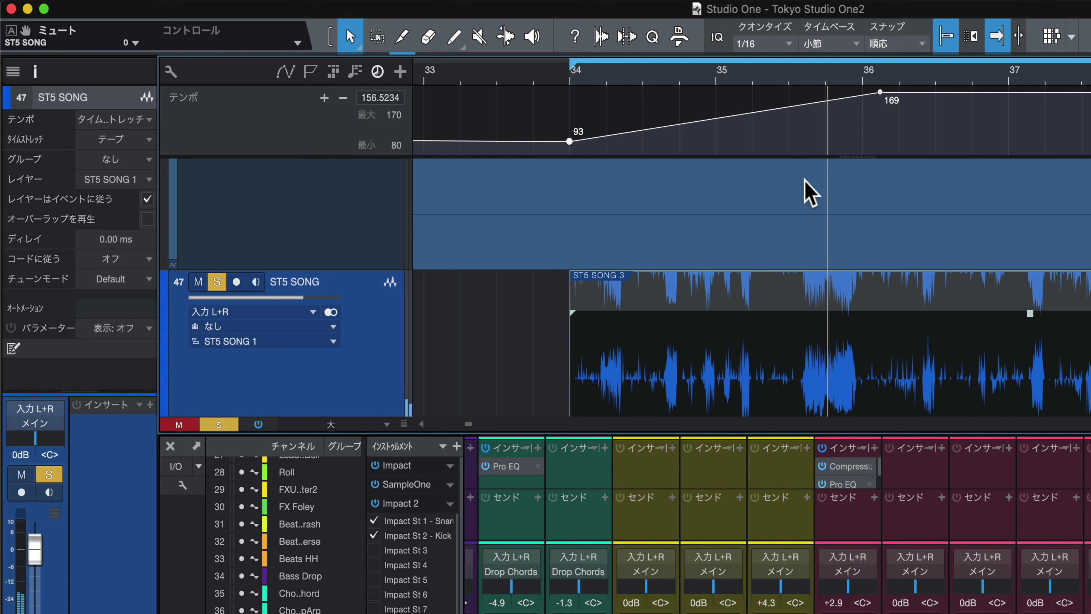
pyautogui.press('space')
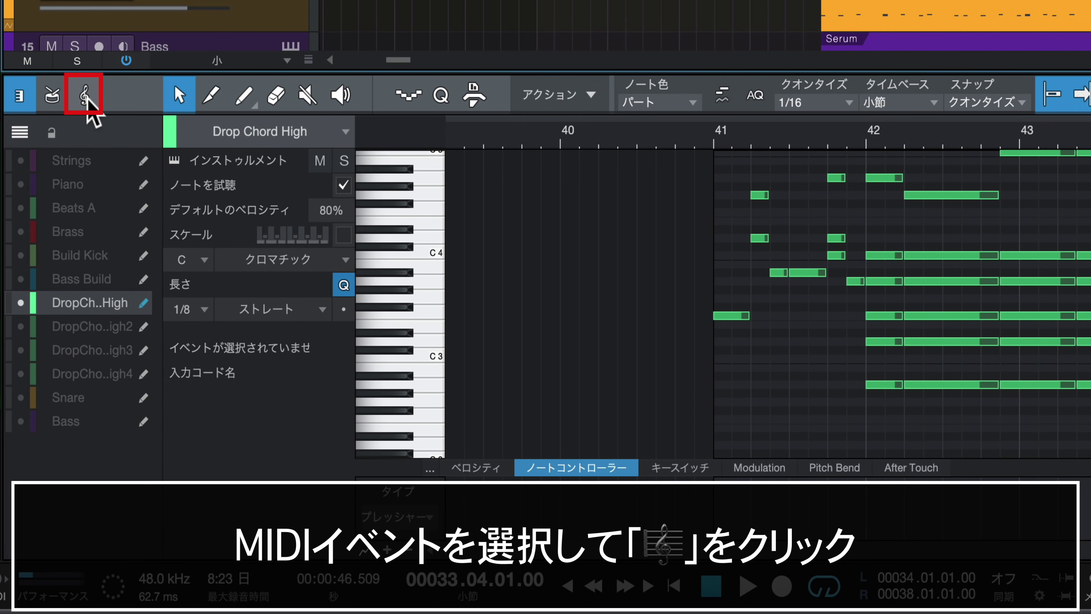
# Display the Drop Chord High part as a score in the note editor and look through its bars.
pyautogui.click(86, 100)
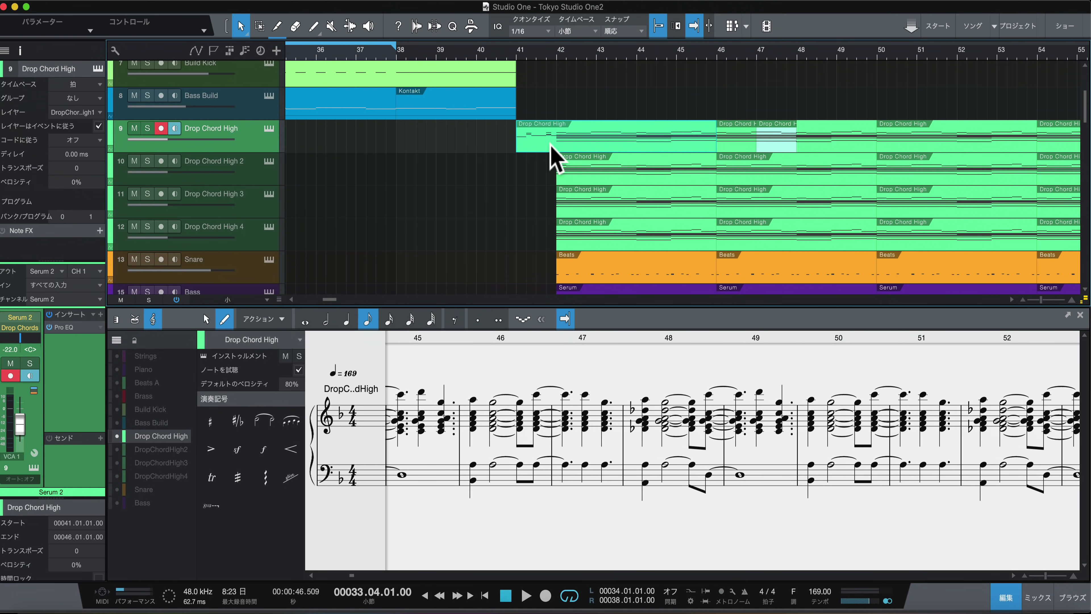
pyautogui.hscroll(4, 554, 451)
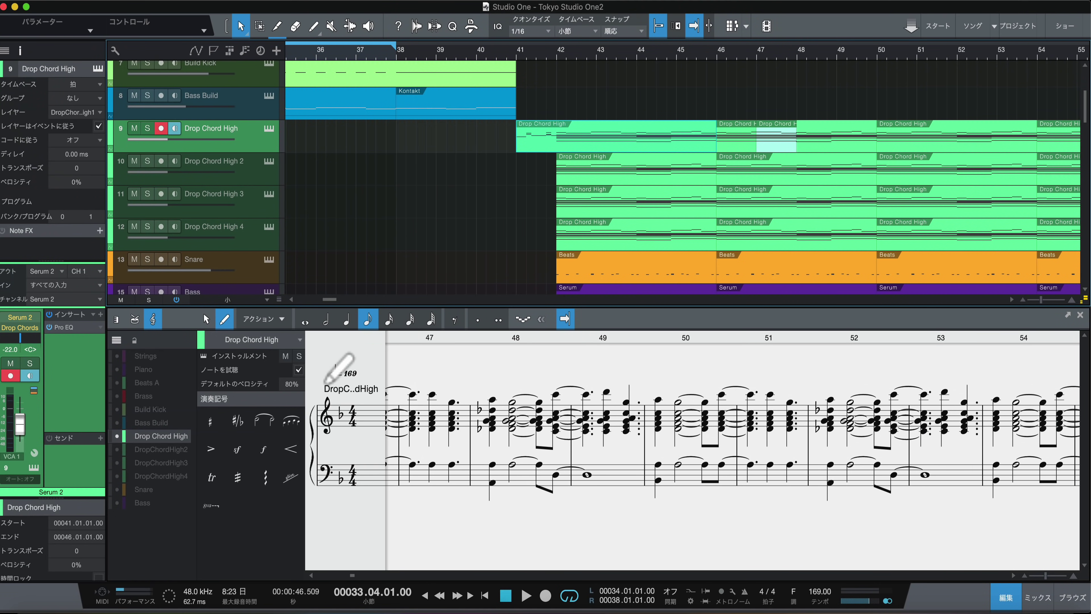
# Show the score editor's track list and add Bass Build, DropChordHigh2 and DropChordHigh3 to the displayed score.
pyautogui.click(116, 340)
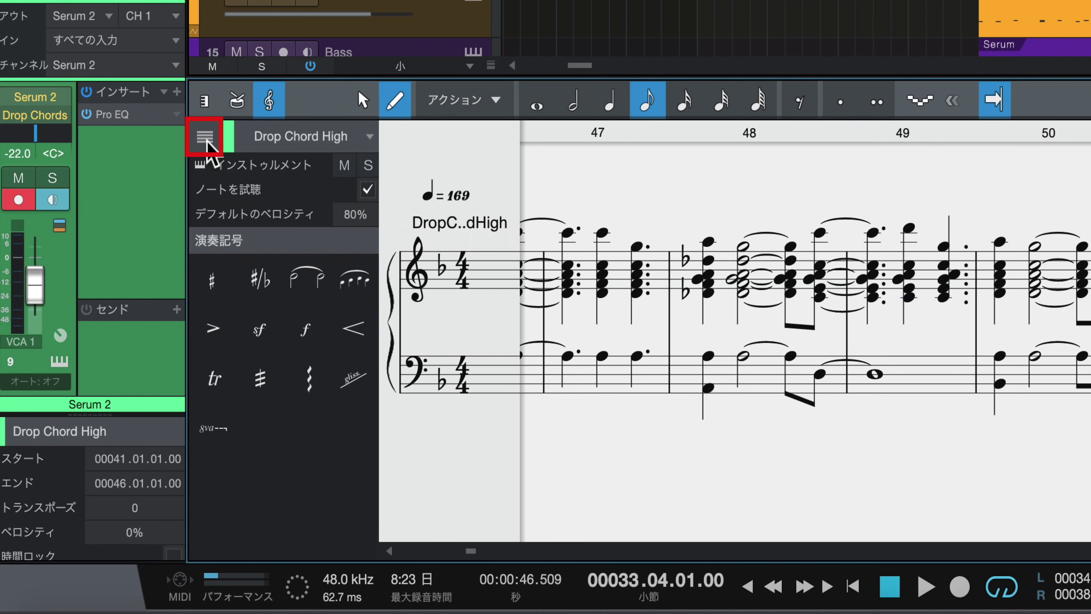
pyautogui.click(206, 137)
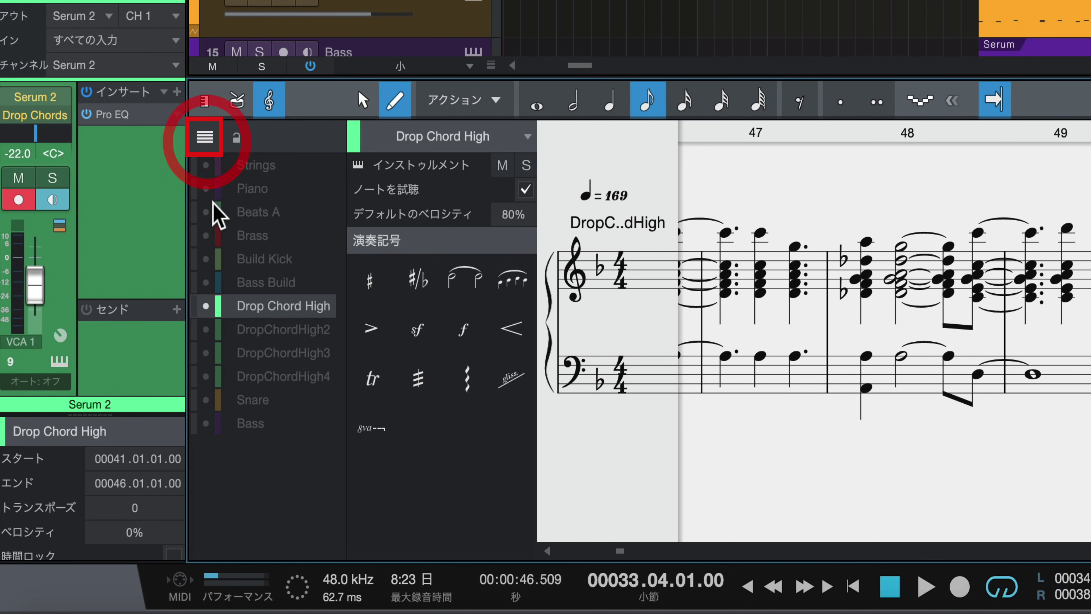
pyautogui.click(206, 282)
pyautogui.click(206, 329)
pyautogui.click(205, 352)
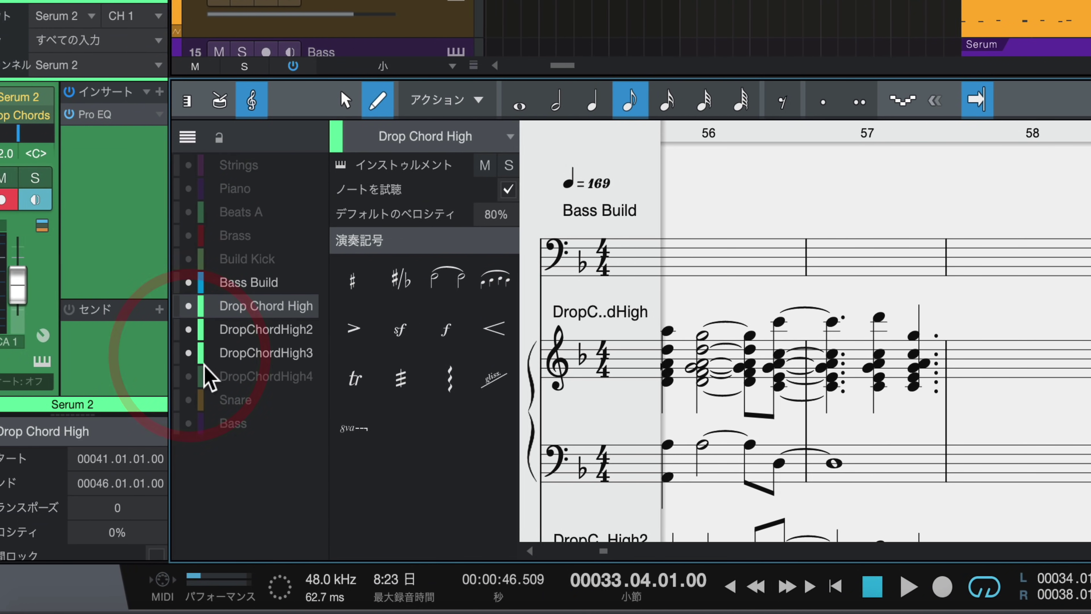
# Look through the combined score of Bass Build and the Drop Chord High parts between about bars 48 and 58.
pyautogui.scroll(-8, 1026, 287)
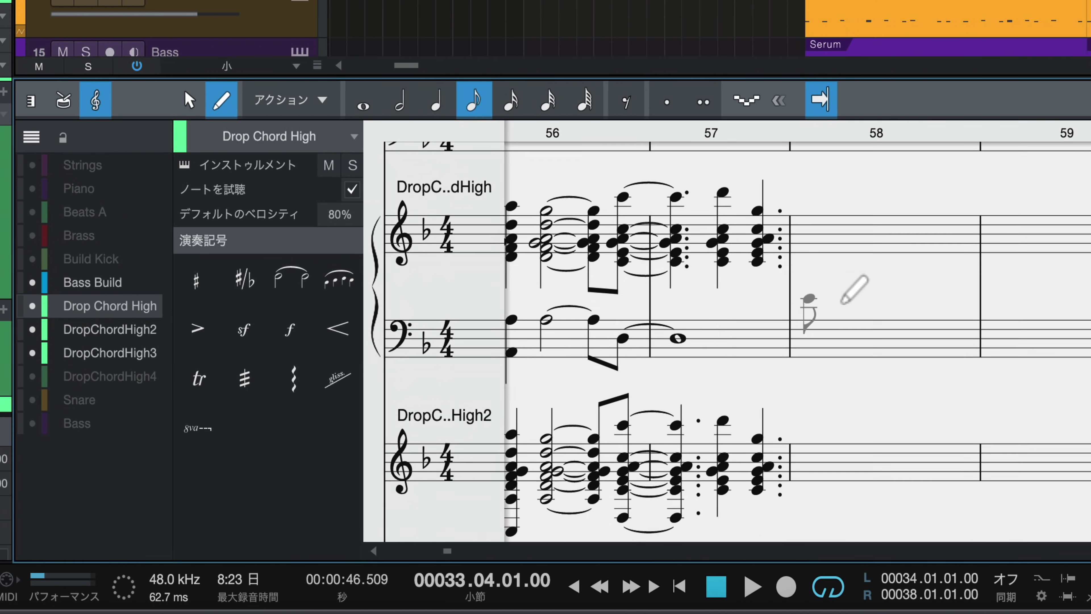
pyautogui.scroll(6, 814, 195)
pyautogui.hscroll(-12, 814, 195)
pyautogui.scroll(-3, 813, 194)
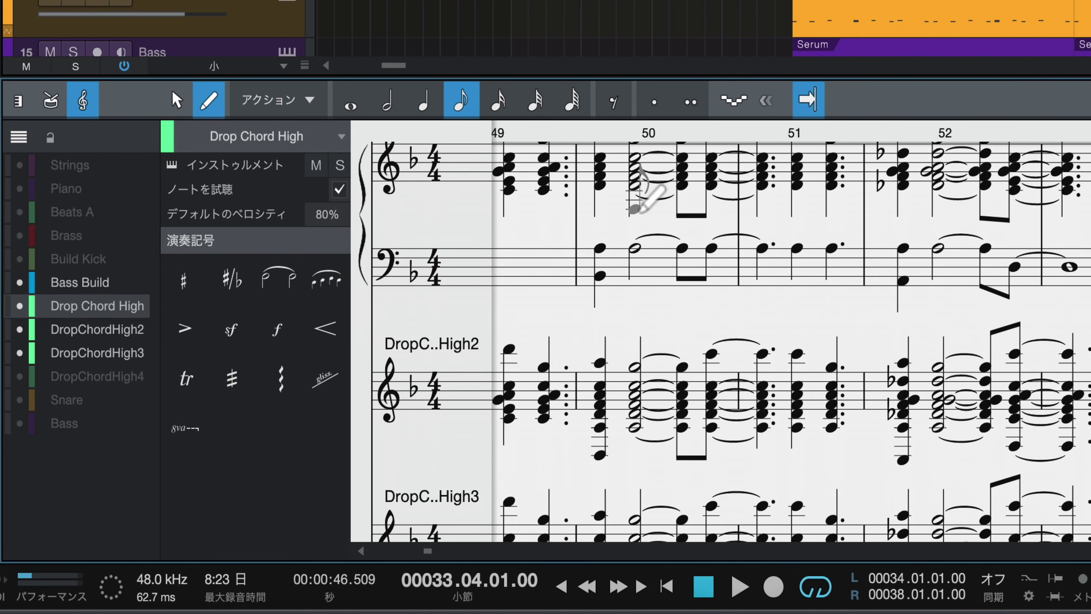
pyautogui.hscroll(-5, 644, 195)
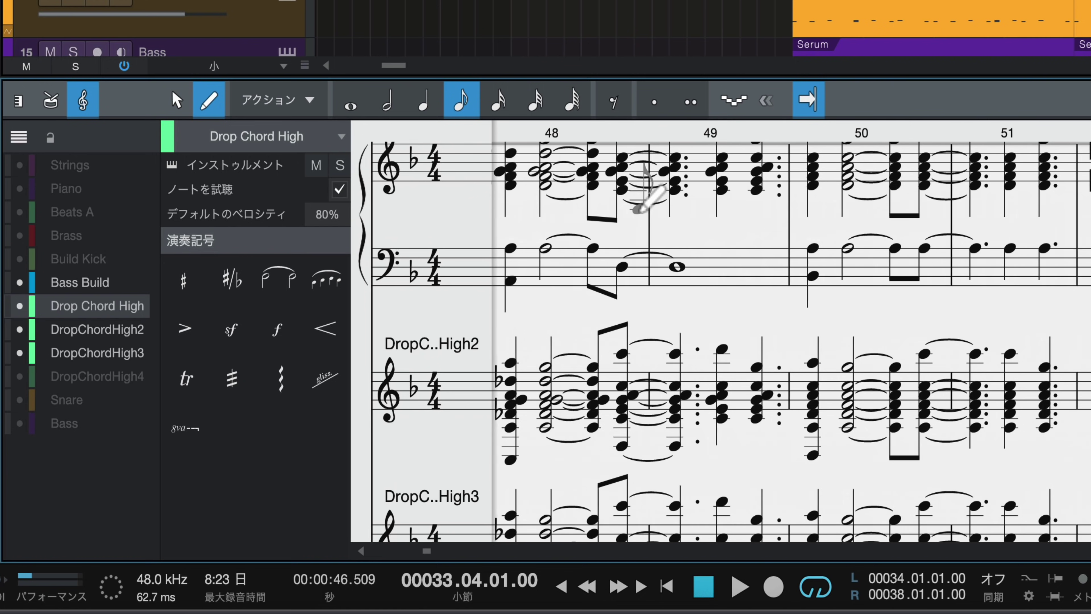
pyautogui.scroll(1, 640, 211)
pyautogui.press('q')
pyautogui.click(807, 271)
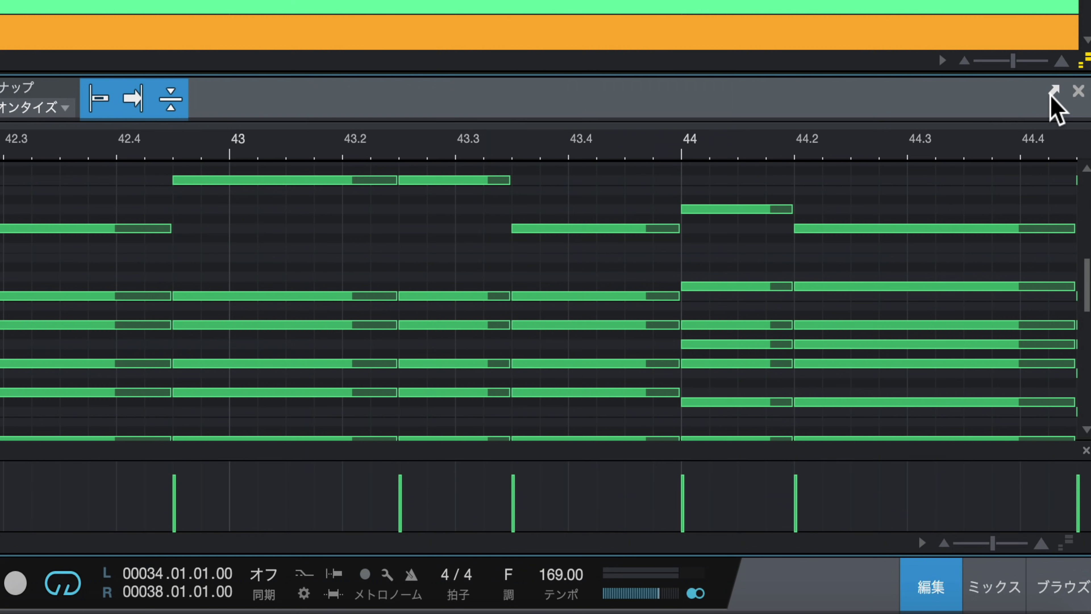
# Detach the Drop Chord High 3 note editor into its own window, resize it and pin it open.
pyautogui.click(1054, 92)
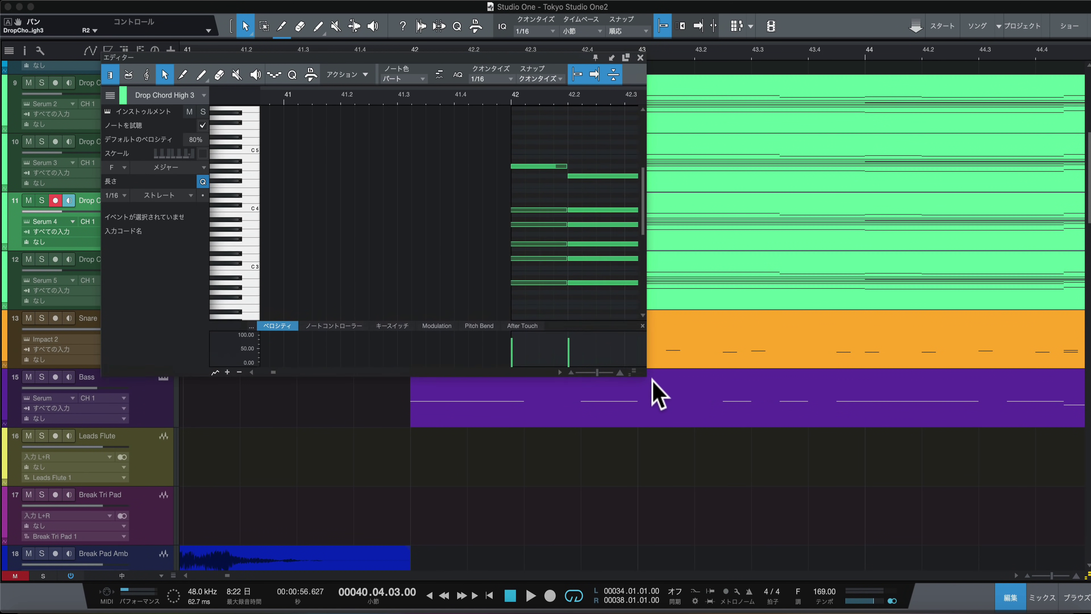
pyautogui.moveTo(652, 378); pyautogui.dragTo(724, 385)
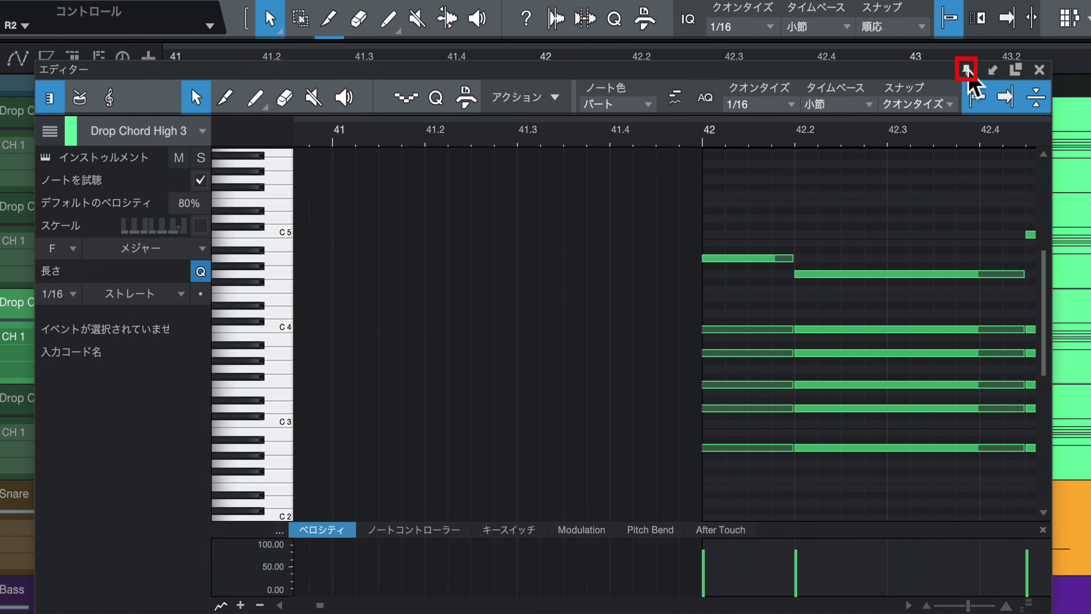
pyautogui.click(967, 71)
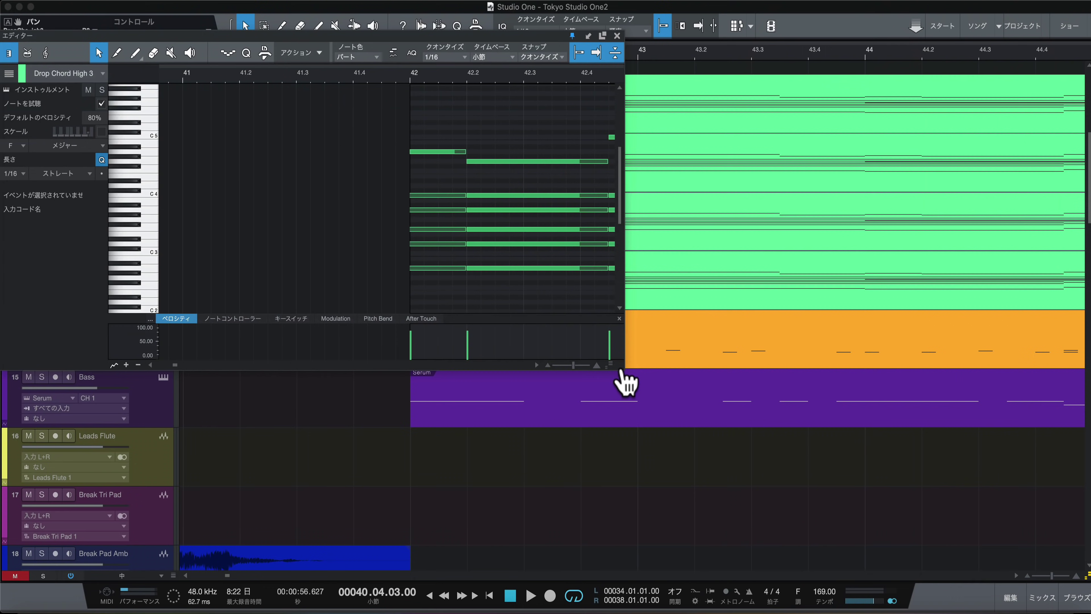
pyautogui.click(557, 351)
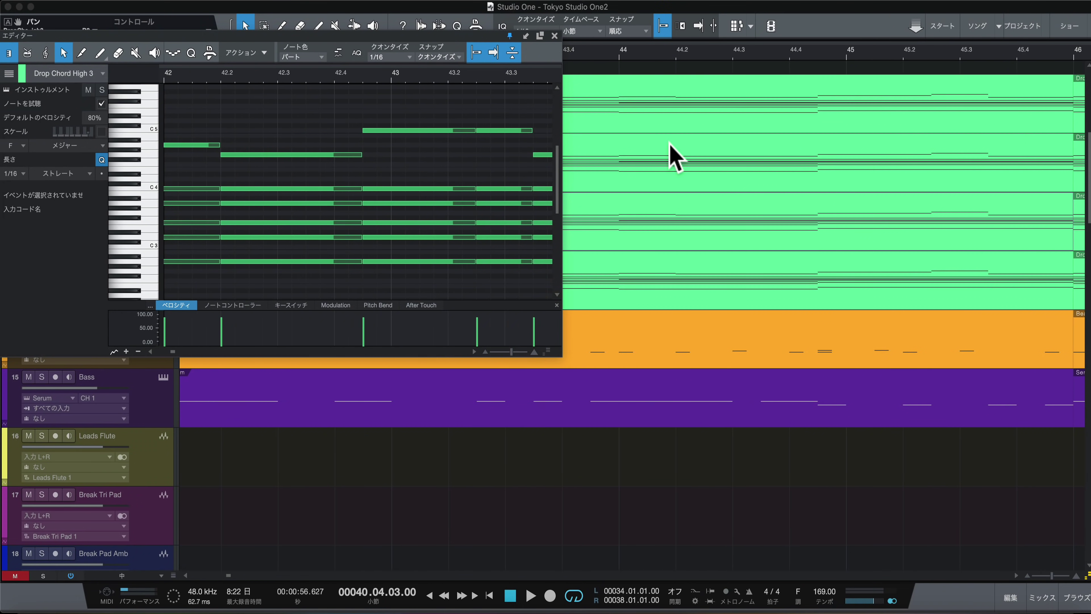
# Detach a second editor showing Drop Chord High 2 as a score, pin it open, and bring up the mixer.
pyautogui.moveTo(785, 409); pyautogui.dragTo(835, 410)
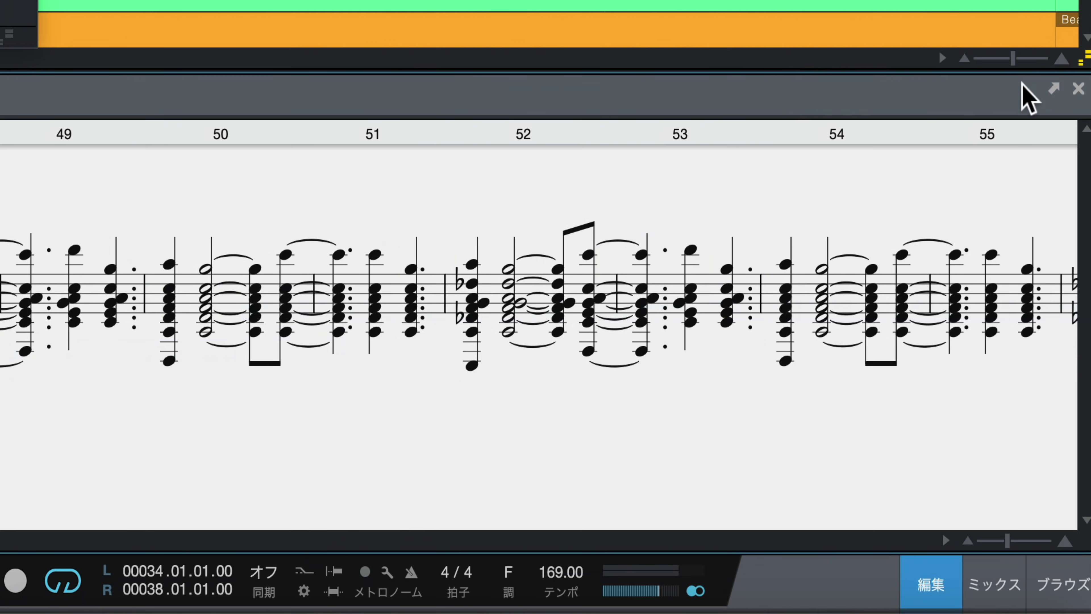
pyautogui.click(1053, 89)
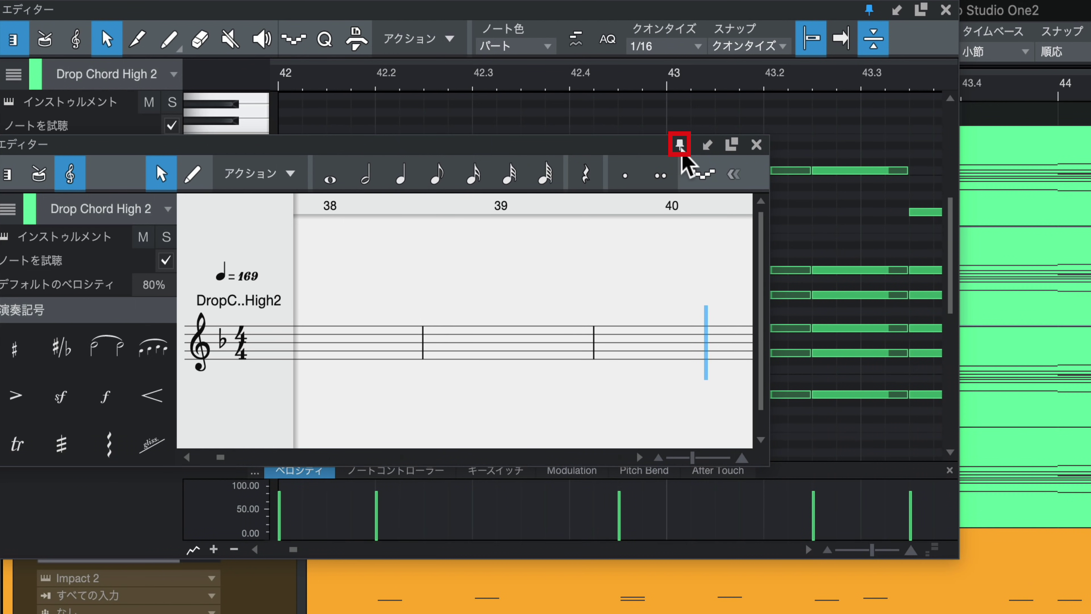
pyautogui.click(680, 145)
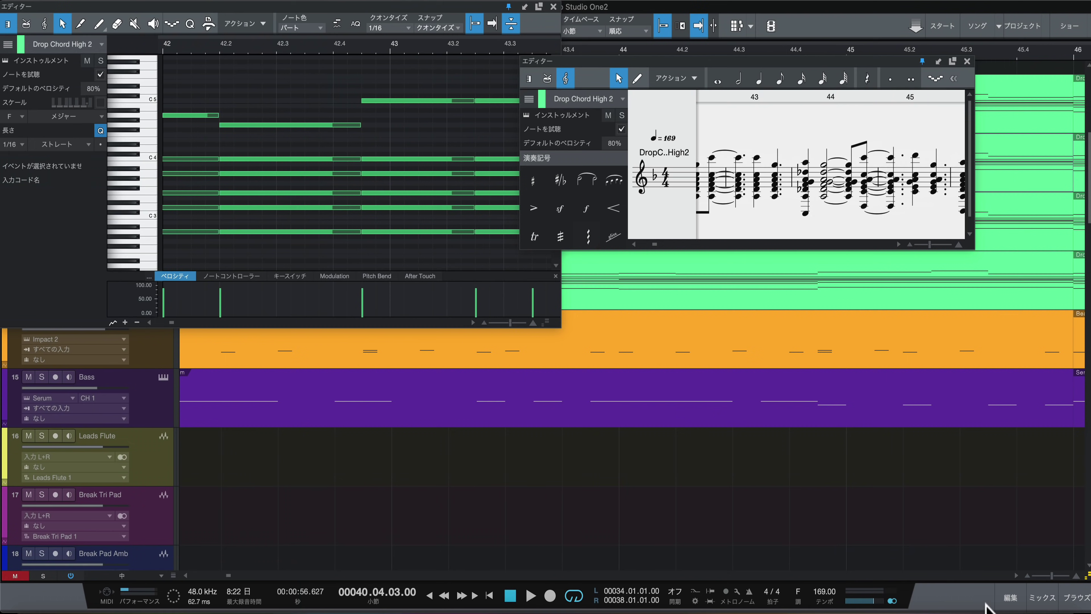
pyautogui.click(1042, 598)
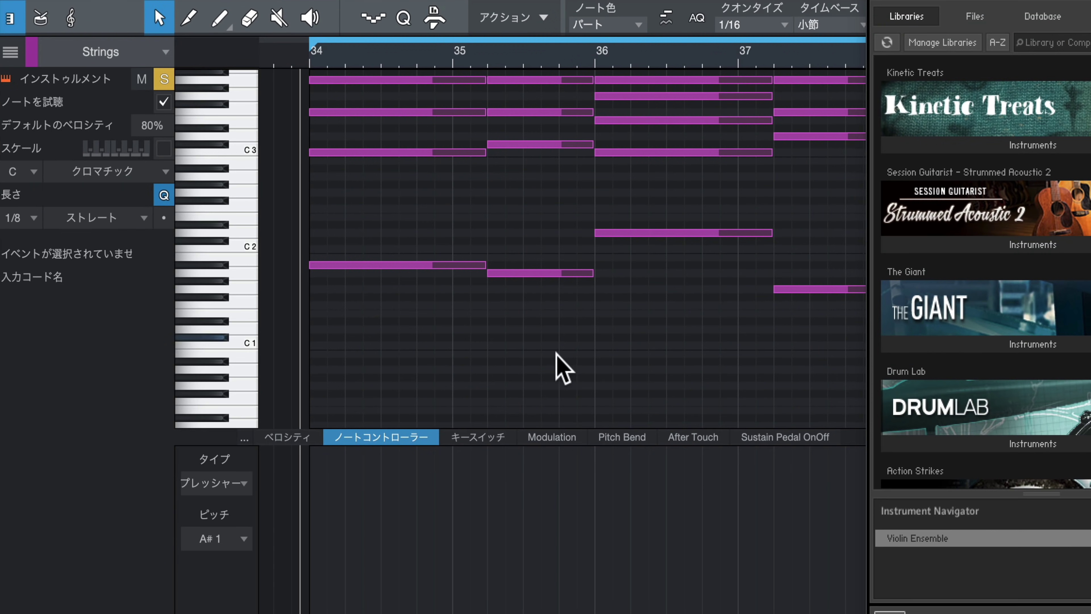
# Define the Strings key switches: C0 Sustain, C#0 Fortepiano, D0 Sforzando, D#0 Staccato, E0 Tremolo and F0 Pizzicato.
pyautogui.click(475, 438)
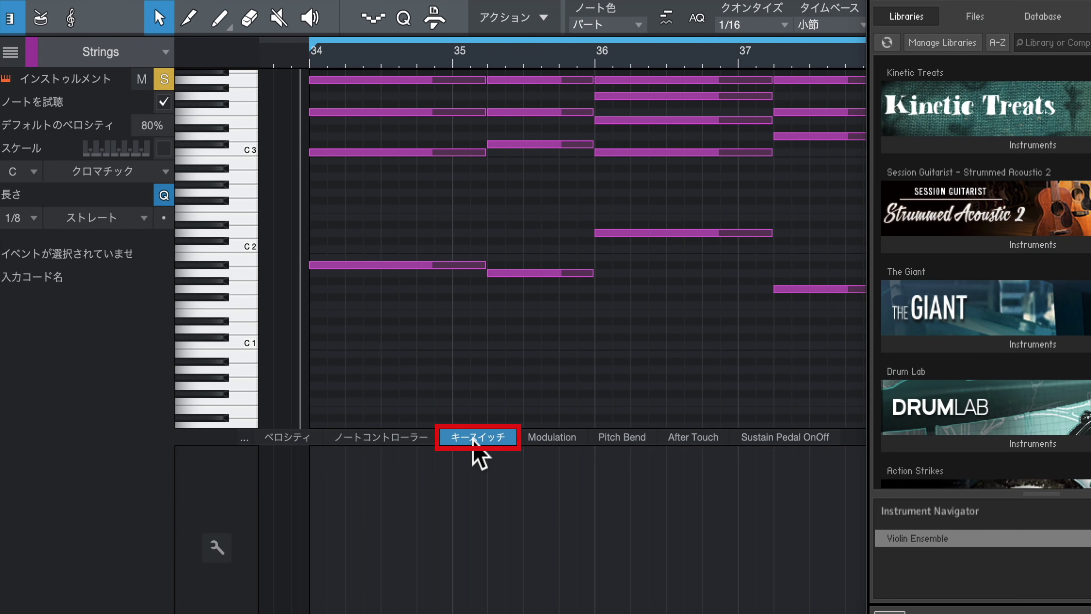
pyautogui.click(218, 550)
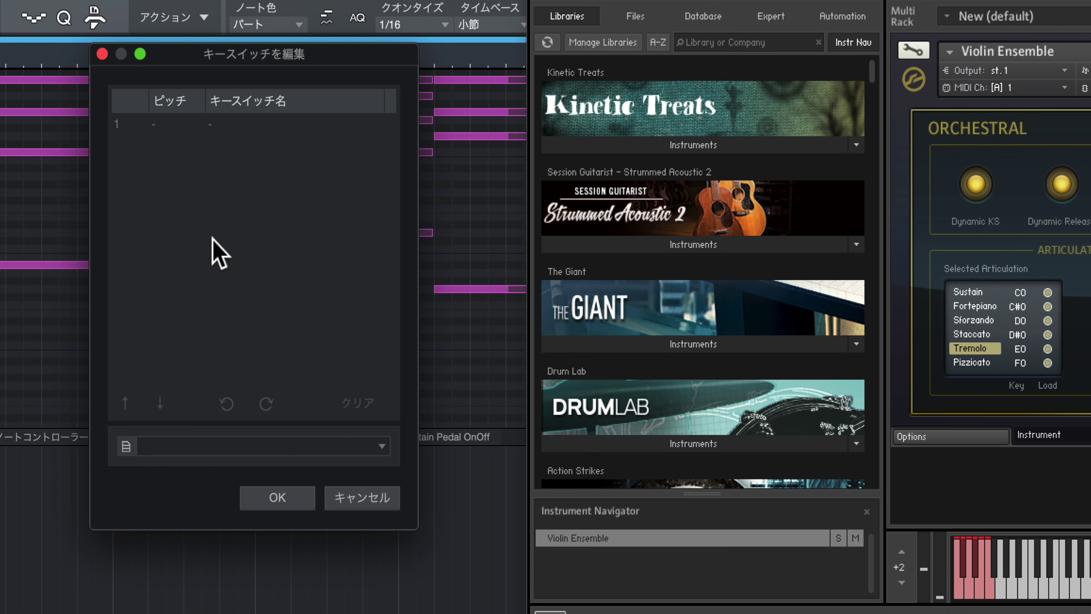
pyautogui.doubleClick(169, 124)
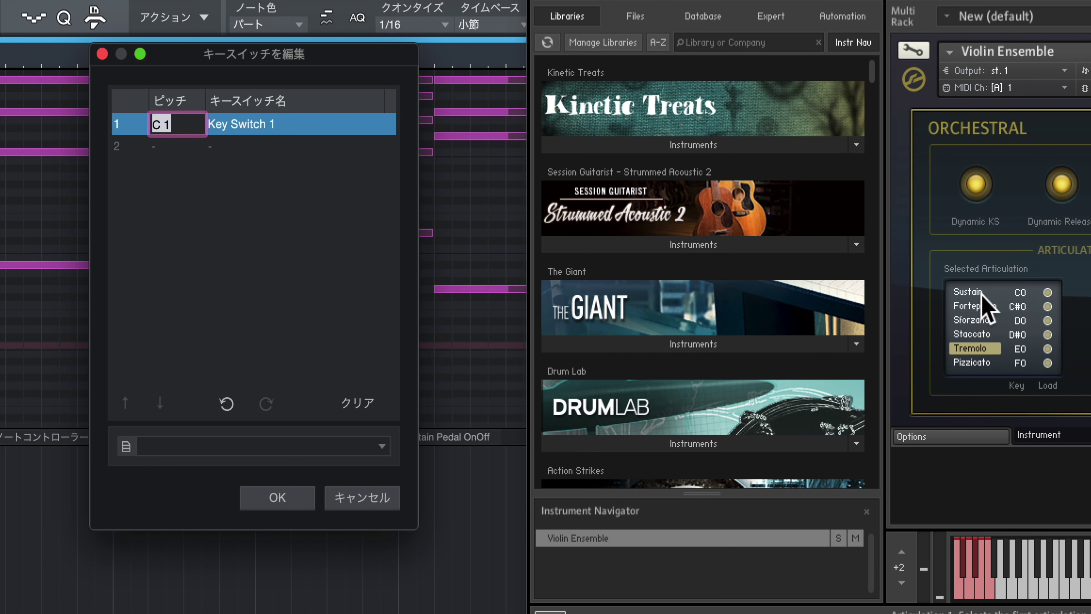
pyautogui.write('C0')
pyautogui.press('Tab')
pyautogui.write('Susta')
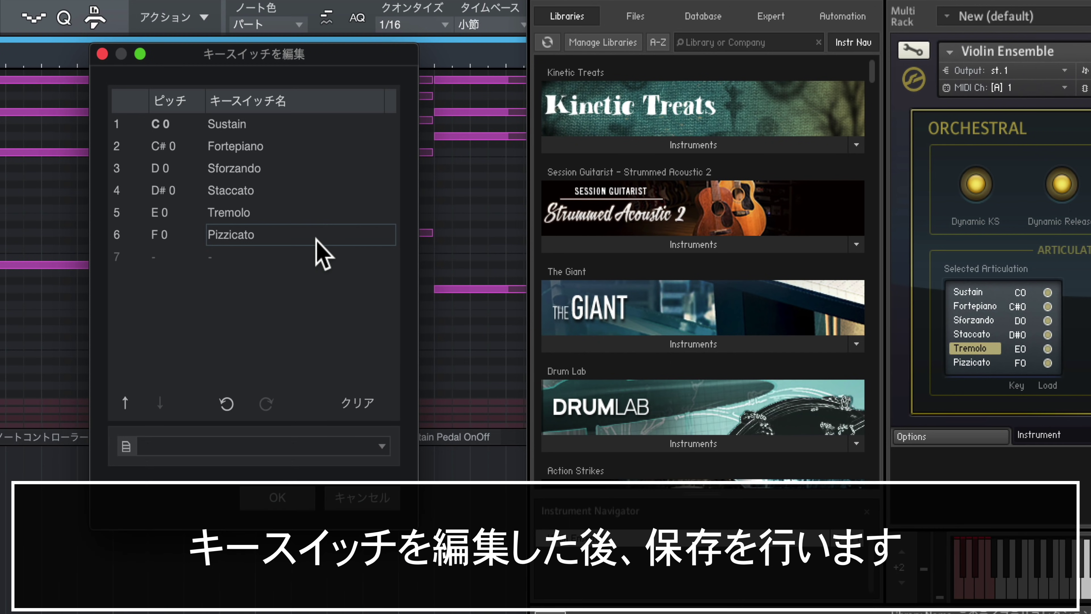
# Save the key switch list as a preset named Kontakt.
pyautogui.click(126, 446)
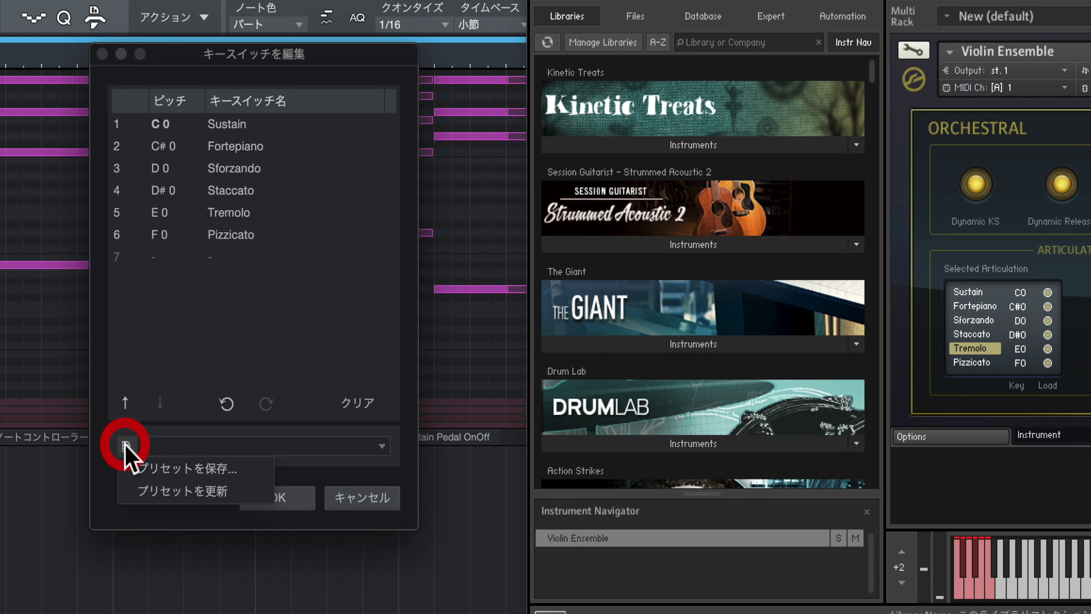
pyautogui.click(232, 468)
pyautogui.write('Kontakt')
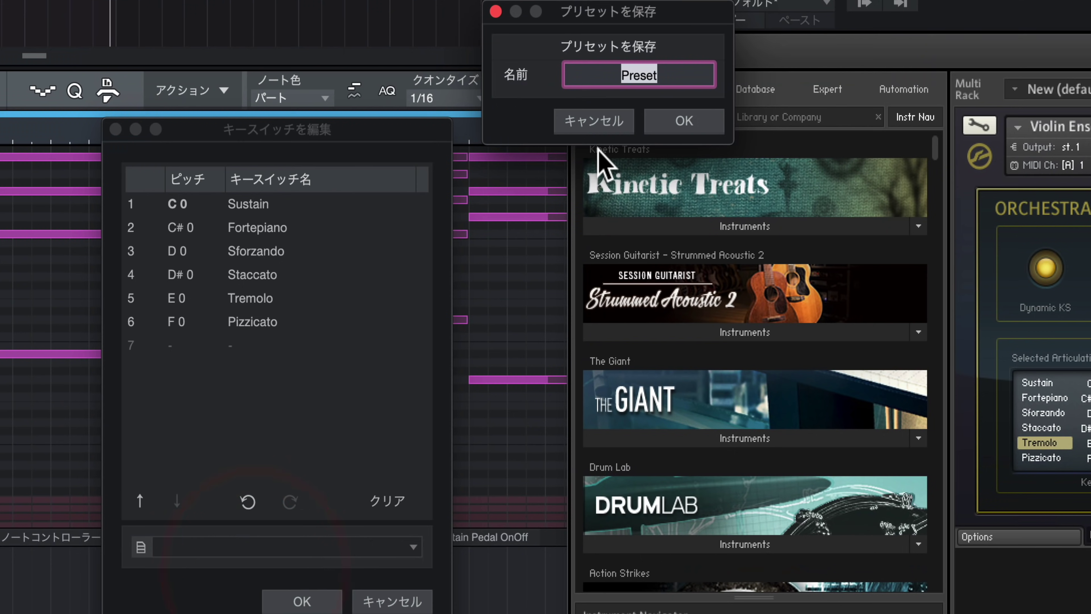
pyautogui.press('Return')
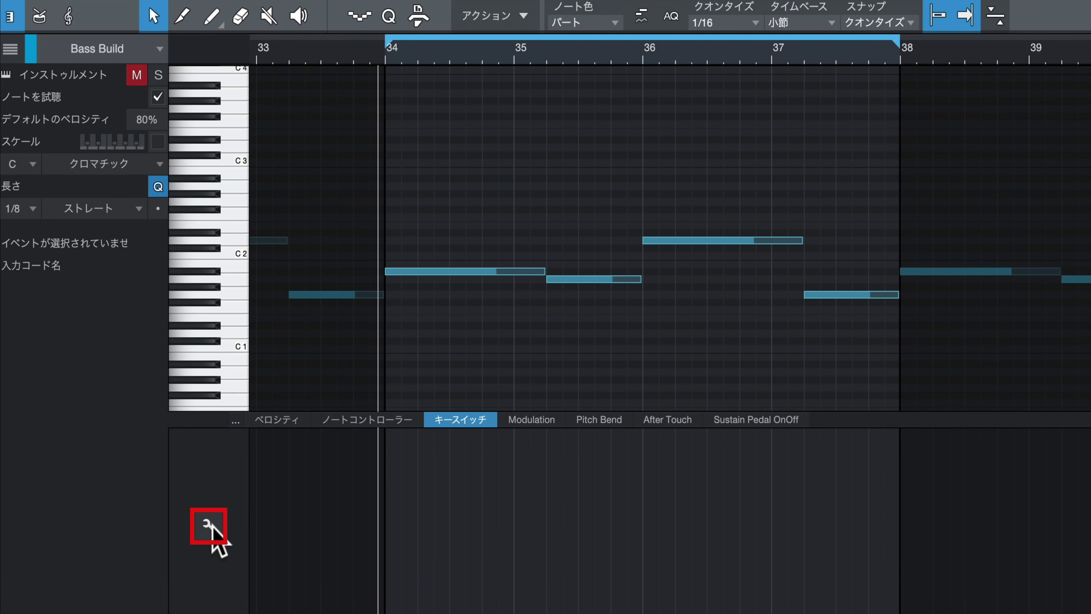
# Load the Kontakt key switch preset for the Bass Build part.
pyautogui.click(211, 526)
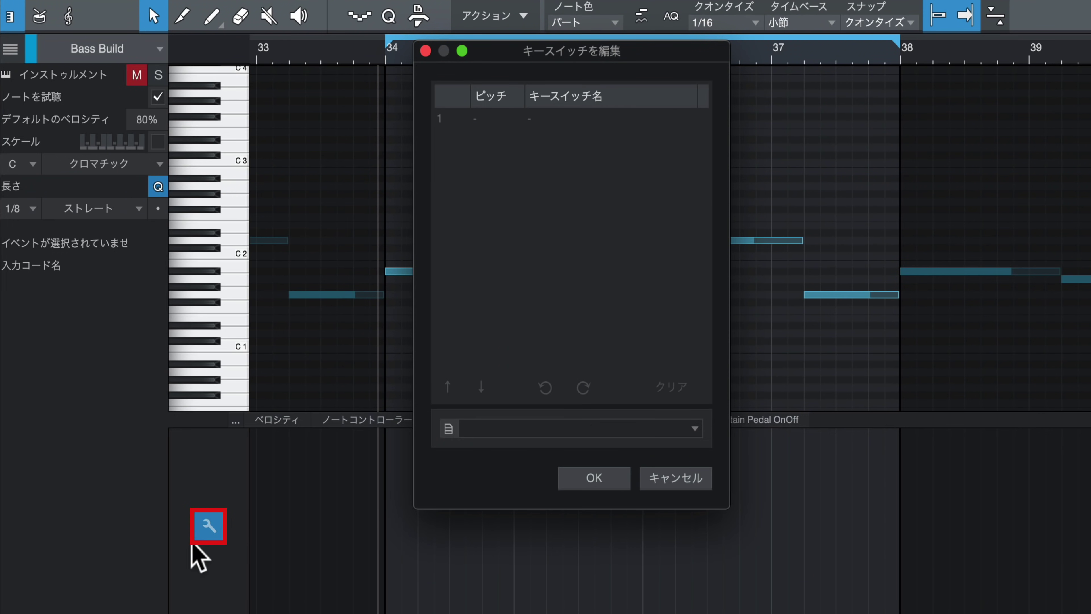
pyautogui.click(628, 431)
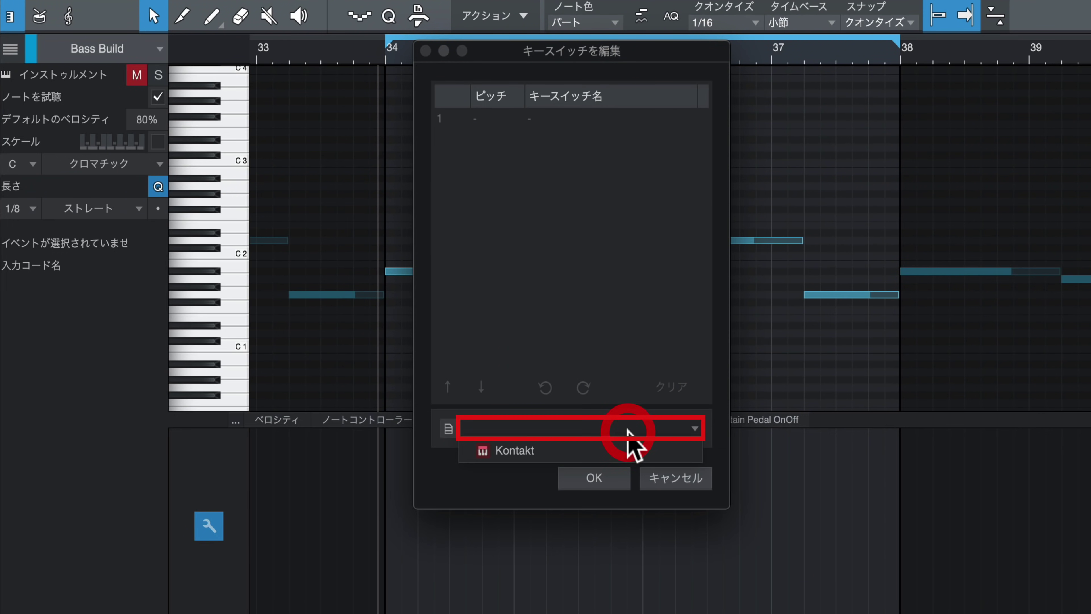
pyautogui.click(525, 450)
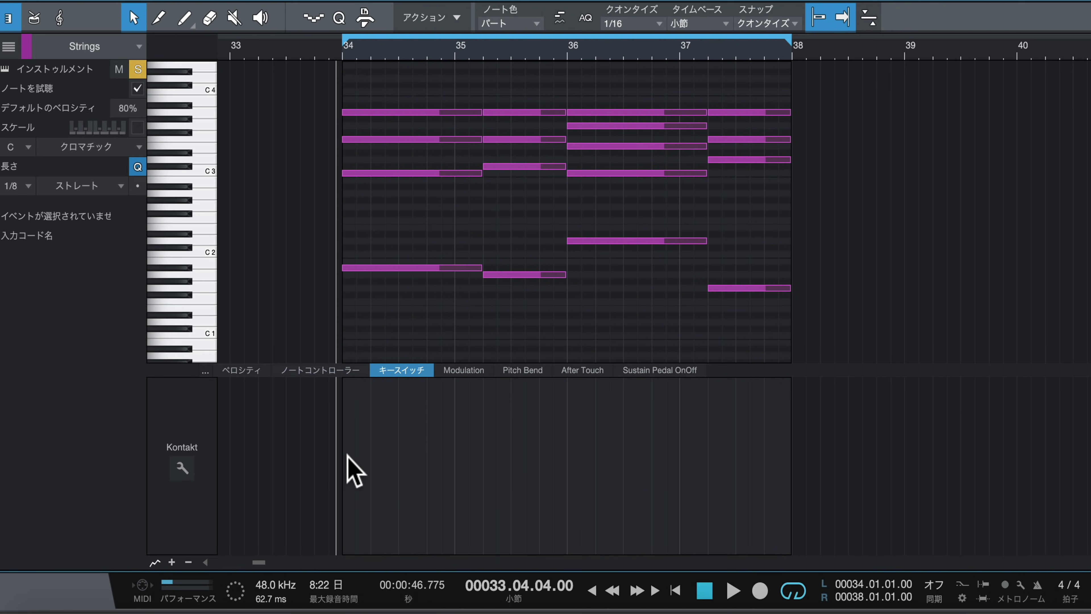
# Add a Tremolo key switch to the Strings part and align its start with the beginning of bar 34.
pyautogui.doubleClick(348, 465)
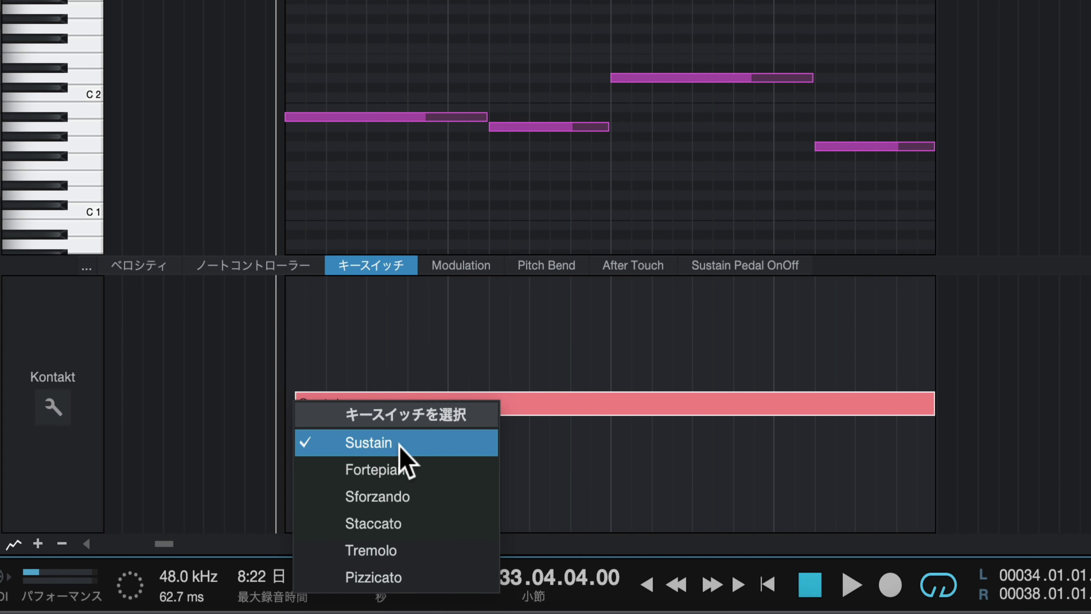
pyautogui.click(388, 550)
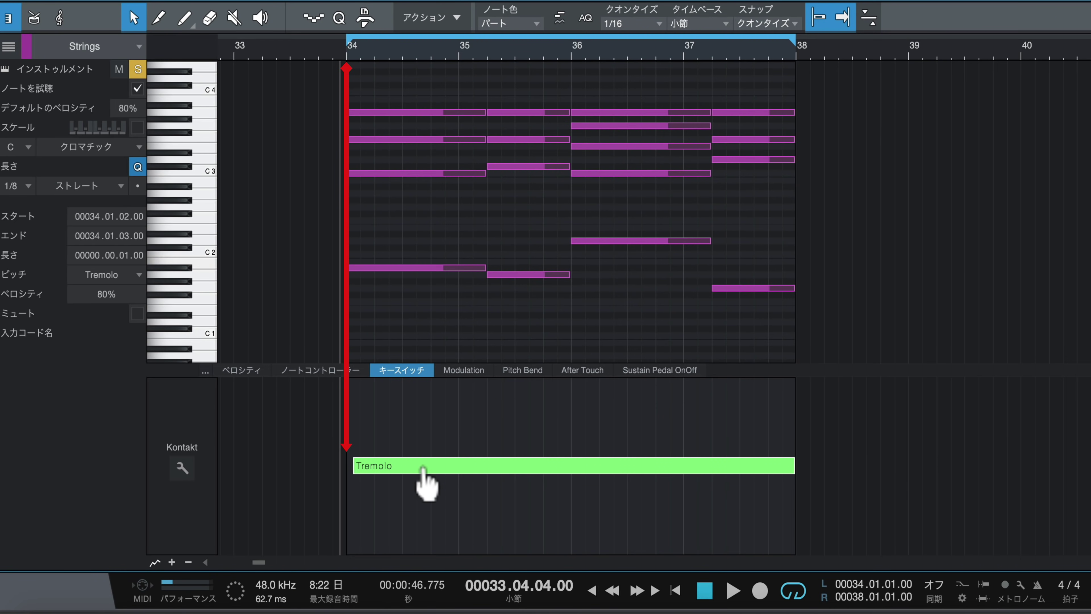
pyautogui.moveTo(353, 466)
pyautogui.mouseDown()
pyautogui.moveTo(449, 467)
pyautogui.moveTo(347, 466)
pyautogui.mouseUp()
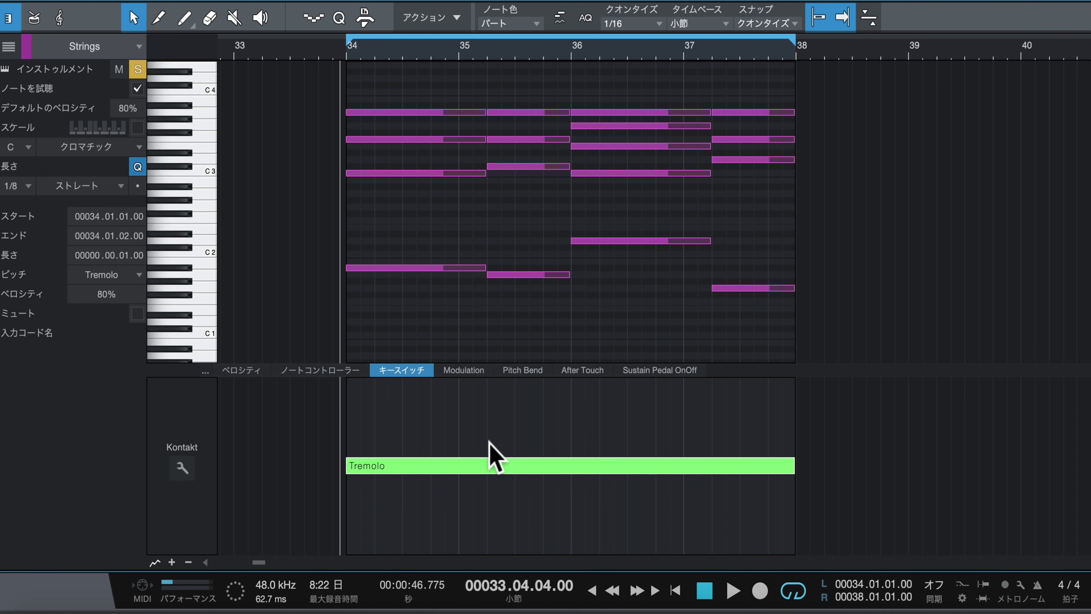
# Play back the Strings part from just before bar 34 to hear its Tremolo, Staccato and Pizzicato key switches.
pyautogui.press('super+z')
pyautogui.click(334, 55)
pyautogui.press('space')
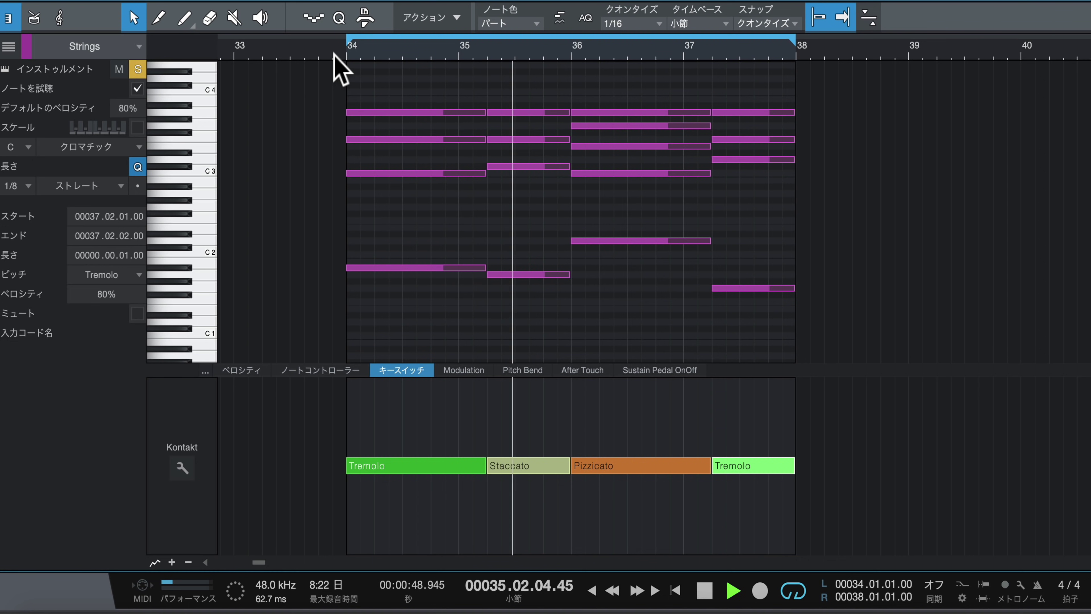
pyautogui.press('space')
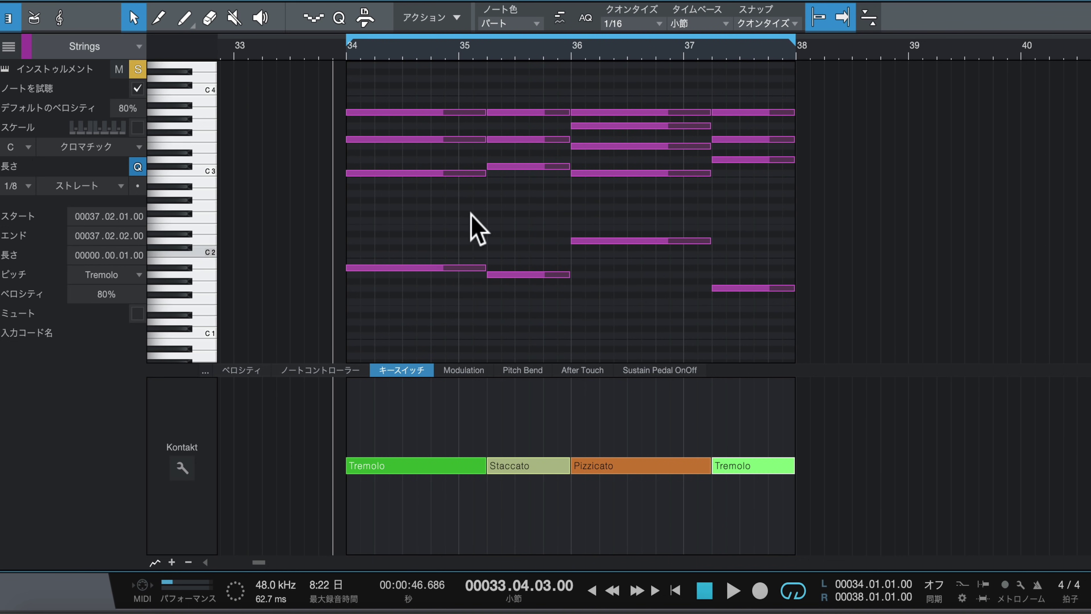
# Set the transpose value of the Strings part to 18 and play it back with its key switches.
pyautogui.rightClick(653, 112)
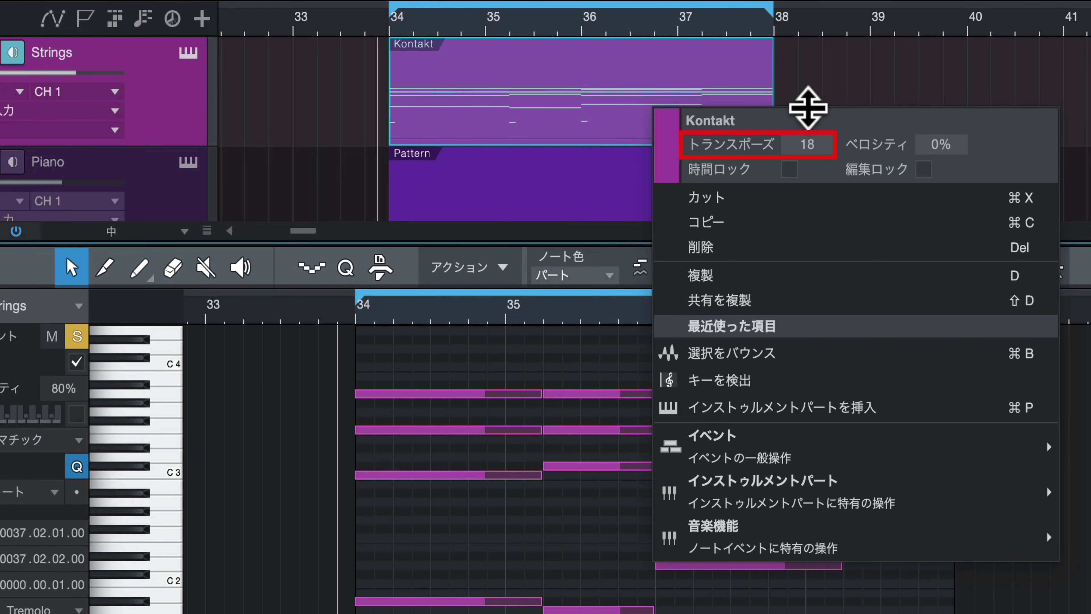
pyautogui.moveTo(806, 98); pyautogui.dragTo(519, 54)
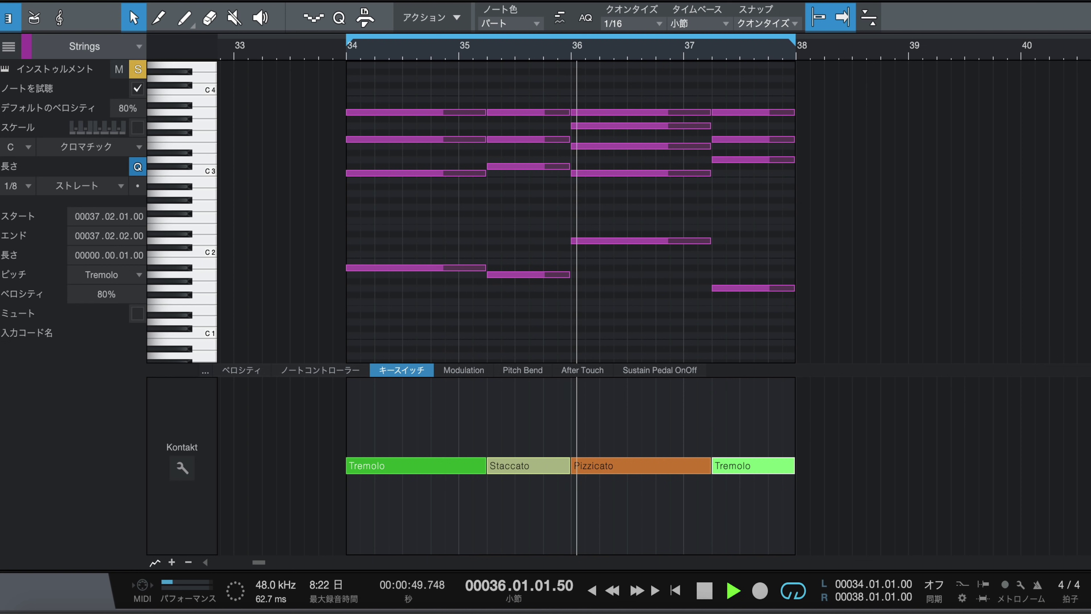
pyautogui.press('space')
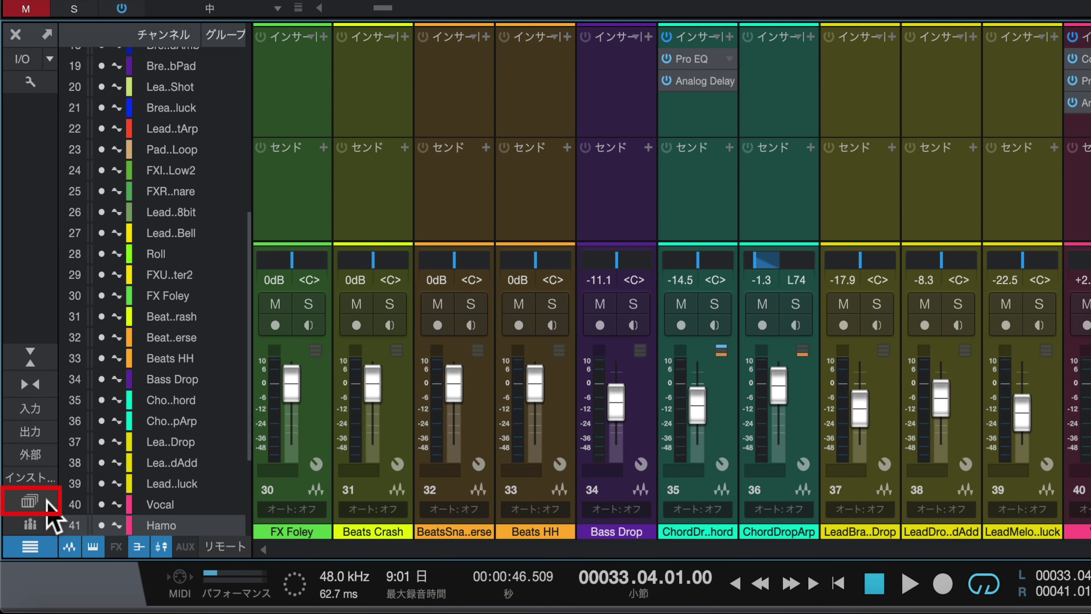
# Show the mixer scenes, include inserts and sends in the recall options, and add a scene named シーン1.
pyautogui.click(47, 502)
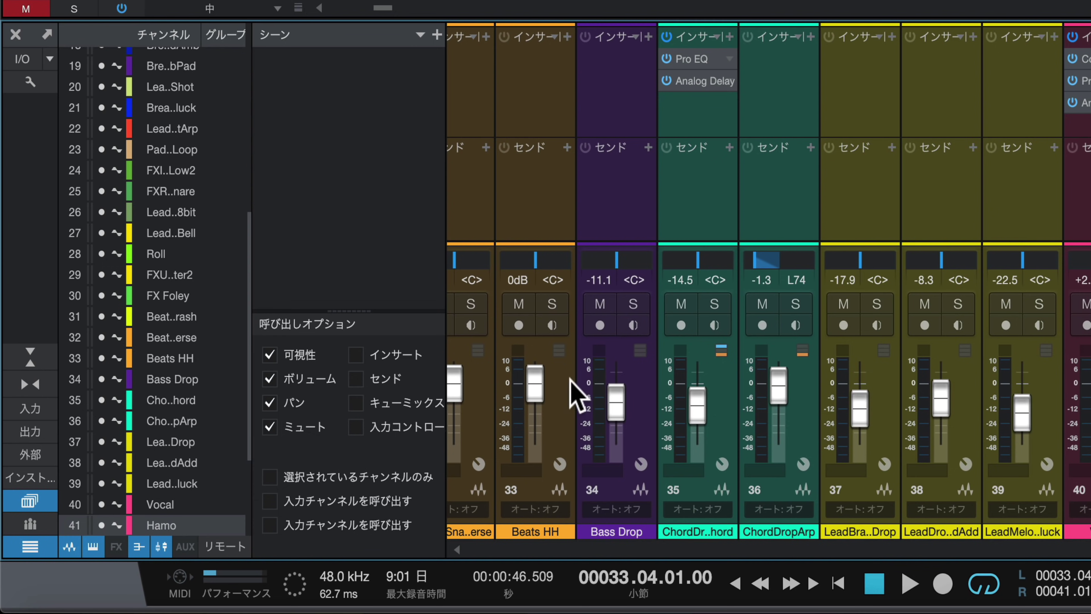
pyautogui.click(400, 354)
pyautogui.click(399, 380)
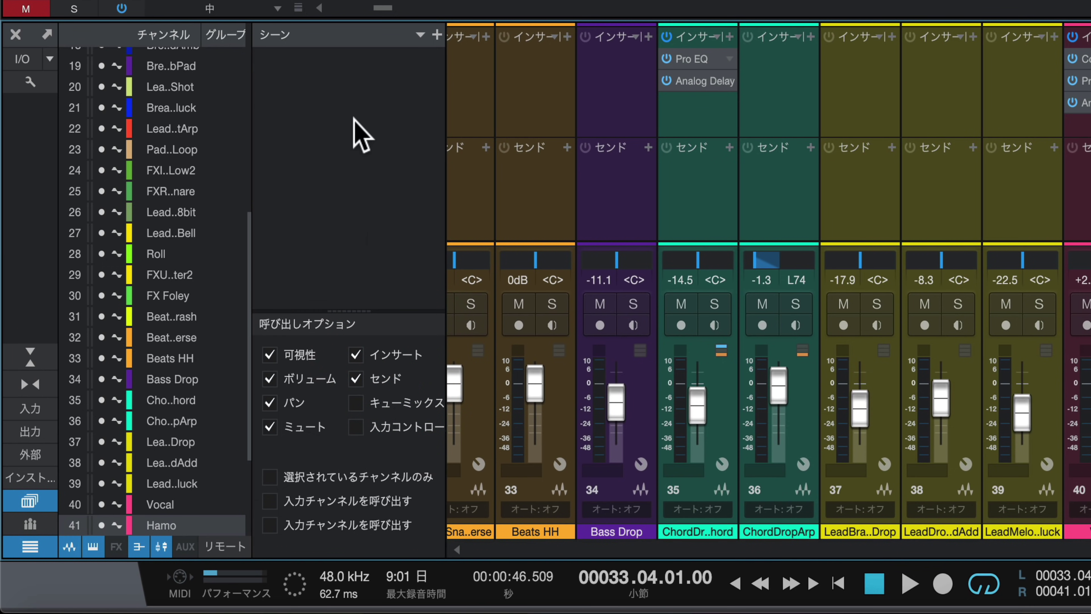
pyautogui.click(437, 35)
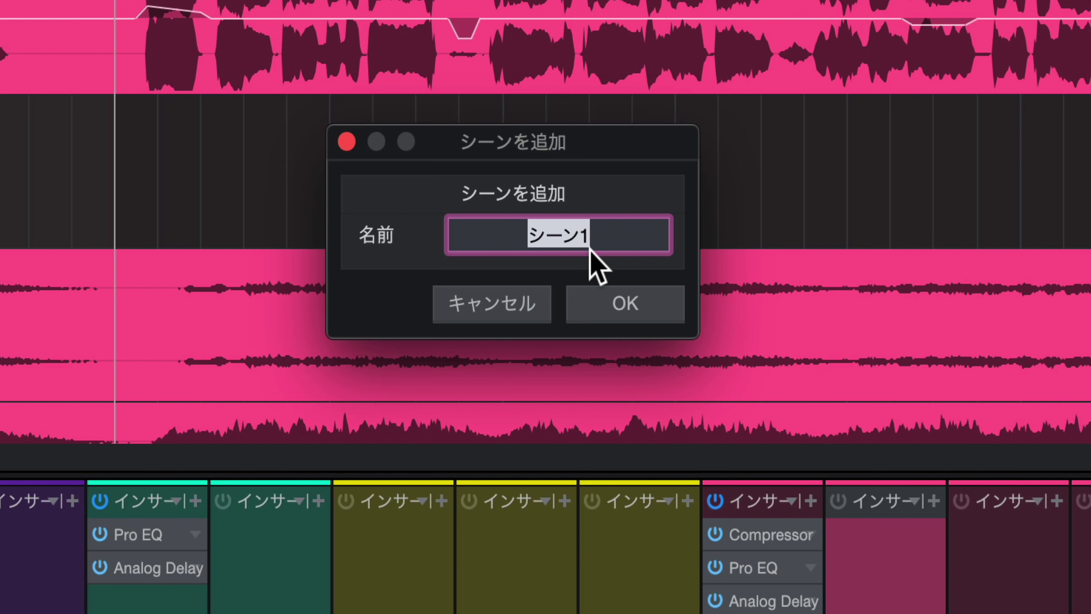
pyautogui.click(609, 303)
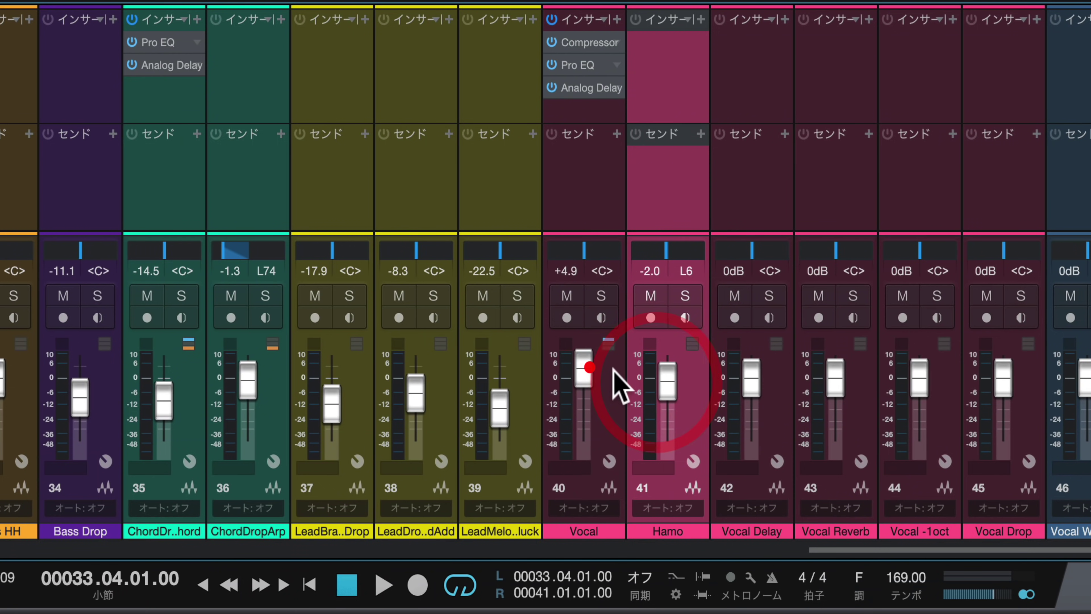
# Alter the mix with Vocal at +0.3, Hamo at -6.6 panned L68 with Analog Delay inserted, and Vocal Delay muted.
pyautogui.moveTo(688, 477); pyautogui.dragTo(685, 486)
pyautogui.moveTo(688, 406); pyautogui.dragTo(682, 406)
pyautogui.moveTo(657, 258); pyautogui.dragTo(618, 190)
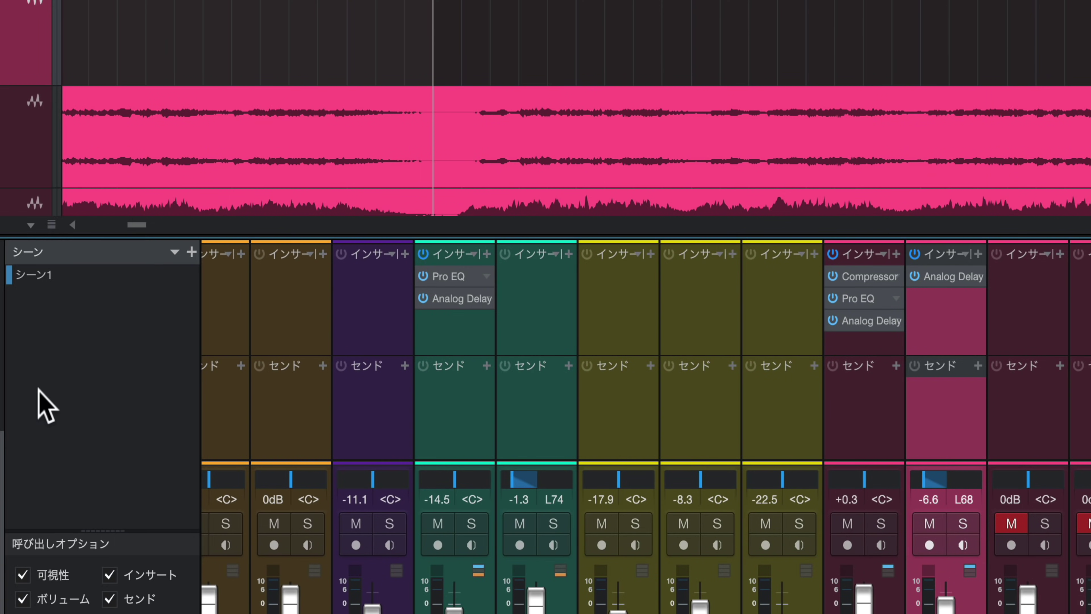
# Store the altered mix as a scene named シーン2, and compare the two scenes by recalling シーン1 and returning to シーン2.
pyautogui.click(191, 252)
pyautogui.click(784, 122)
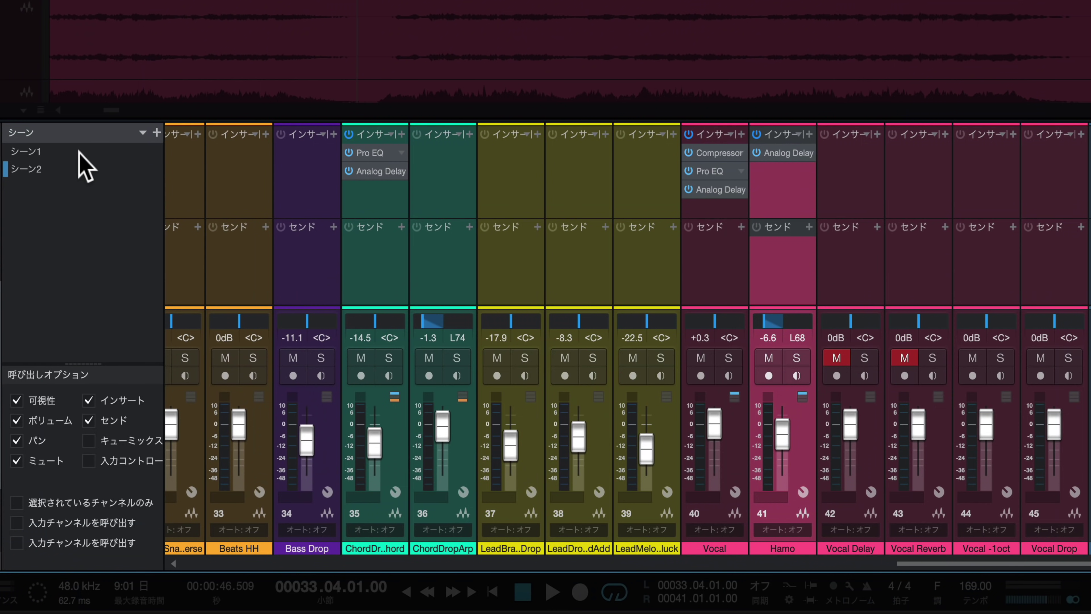
pyautogui.click(80, 151)
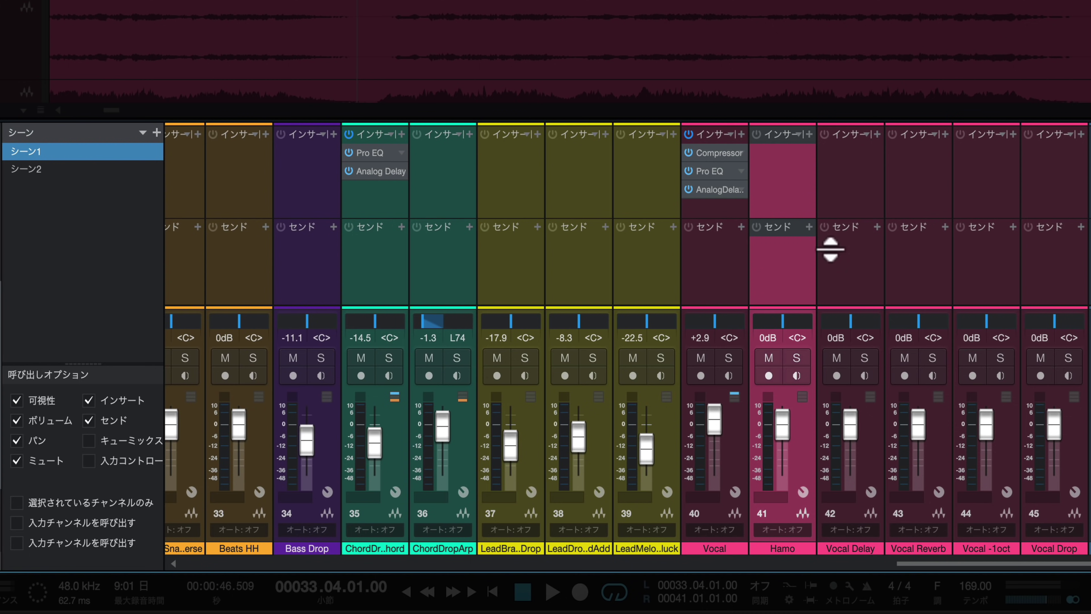
pyautogui.click(103, 170)
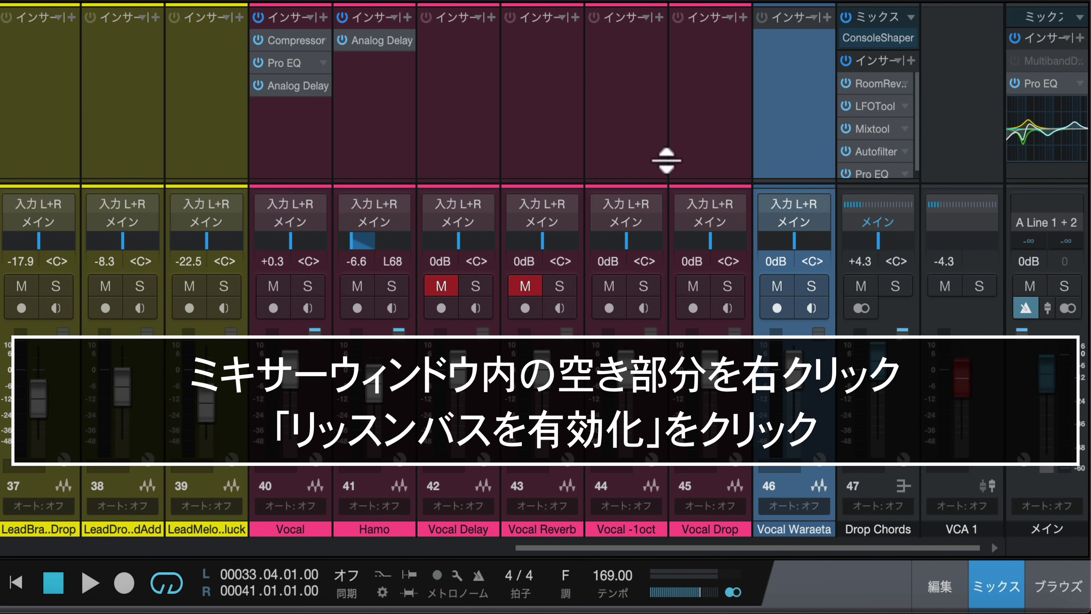
# Enable the Listen Bus in the mixer and choose its hardware output.
pyautogui.rightClick(497, 136)
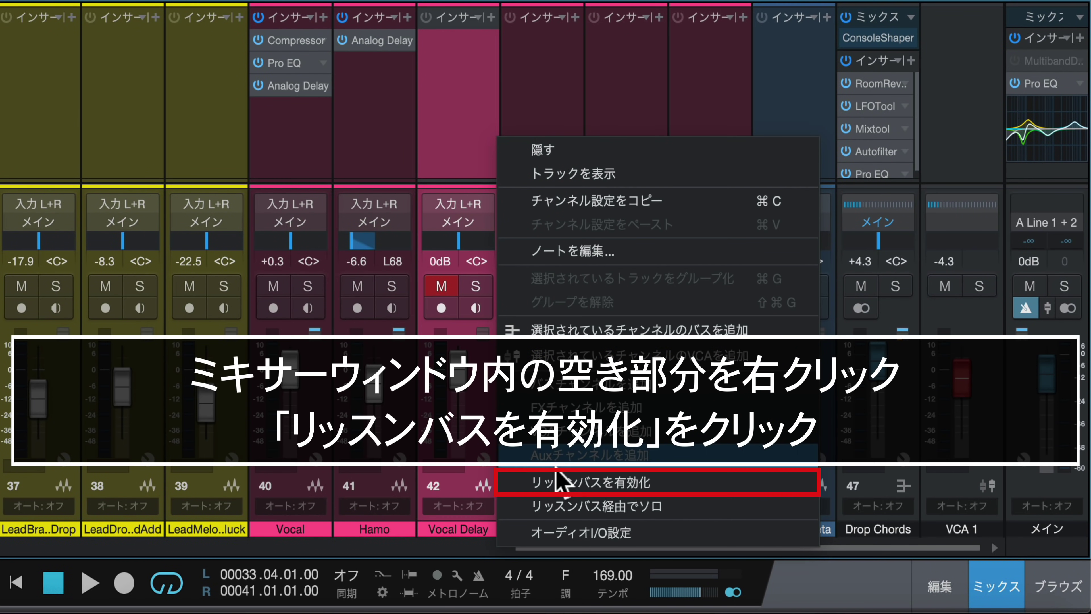
pyautogui.click(621, 489)
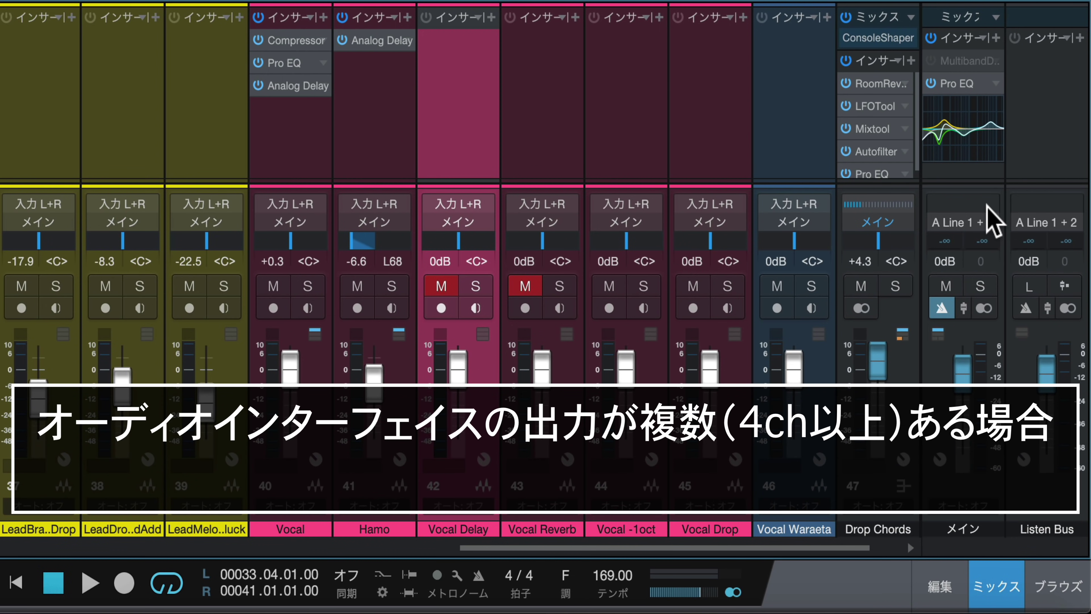
pyautogui.click(1043, 225)
pyautogui.click(1036, 294)
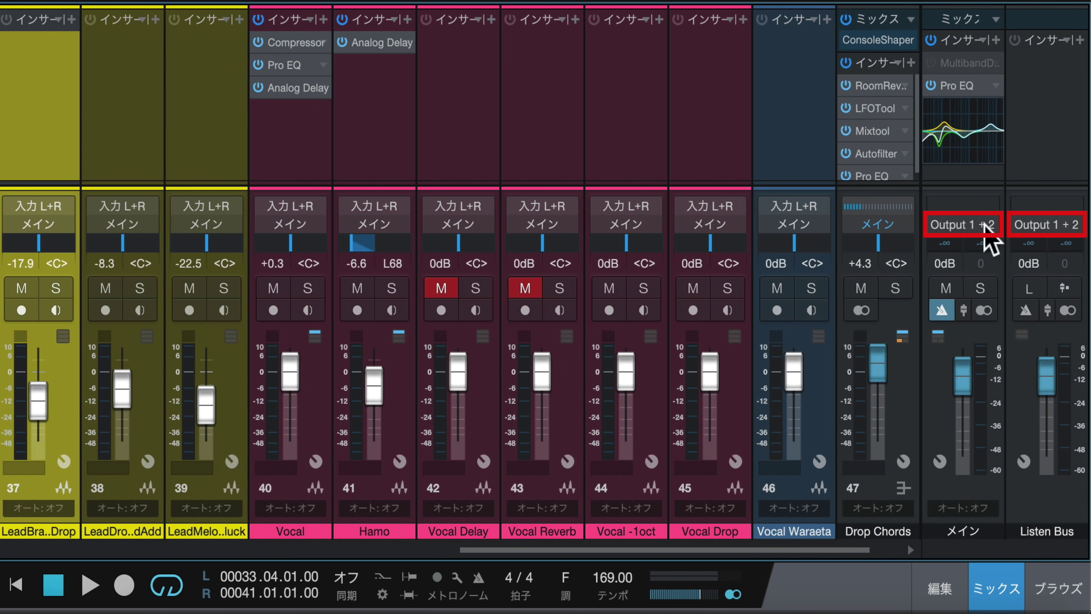
# Route solo through the Listen Bus and play back the Vocal channel soloed.
pyautogui.rightClick(454, 172)
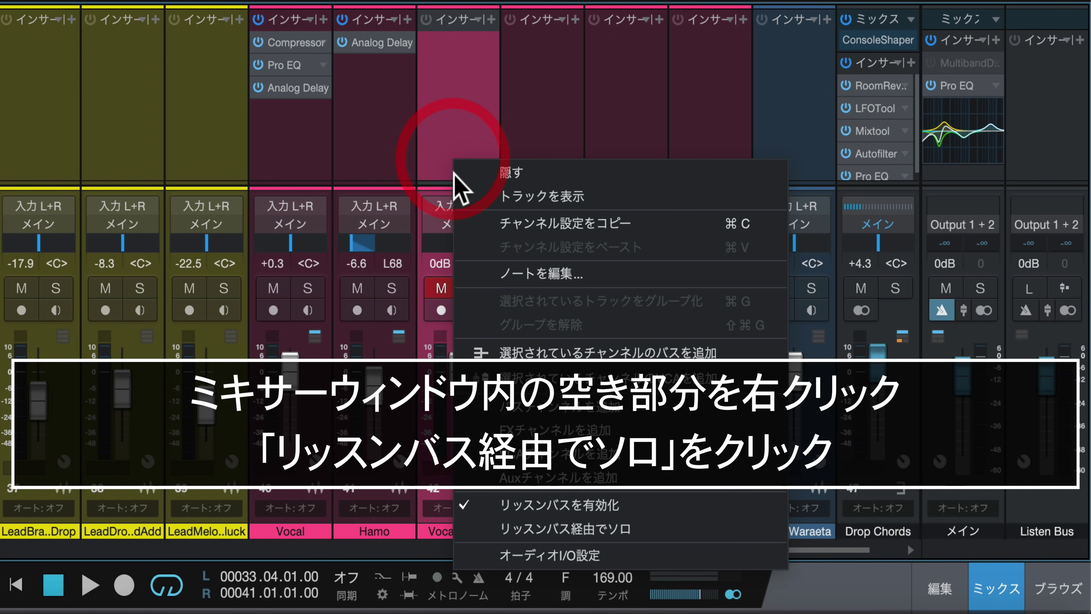
pyautogui.click(592, 535)
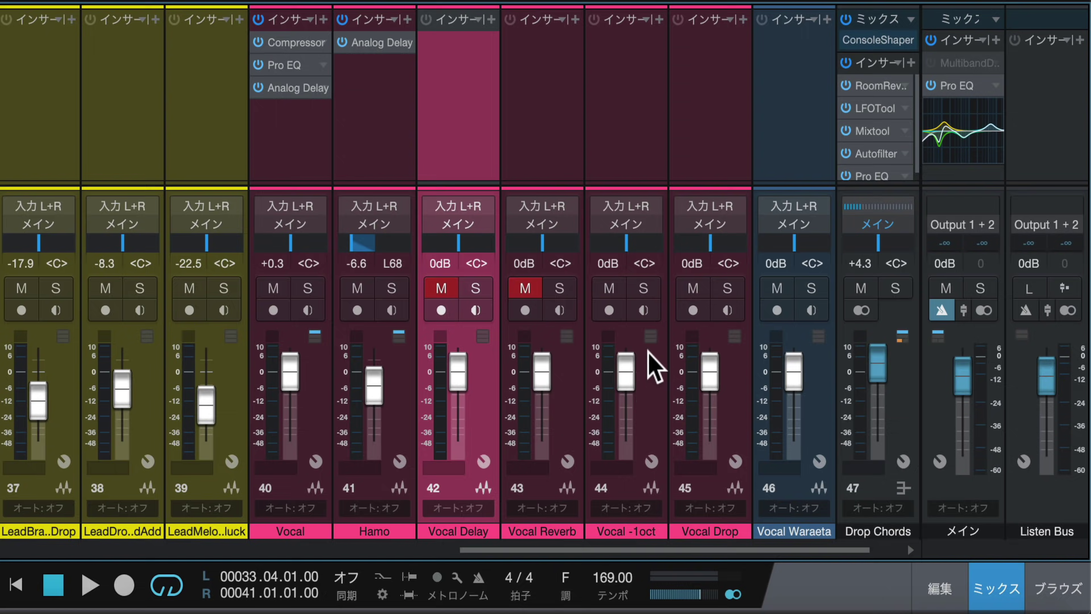
pyautogui.click(307, 287)
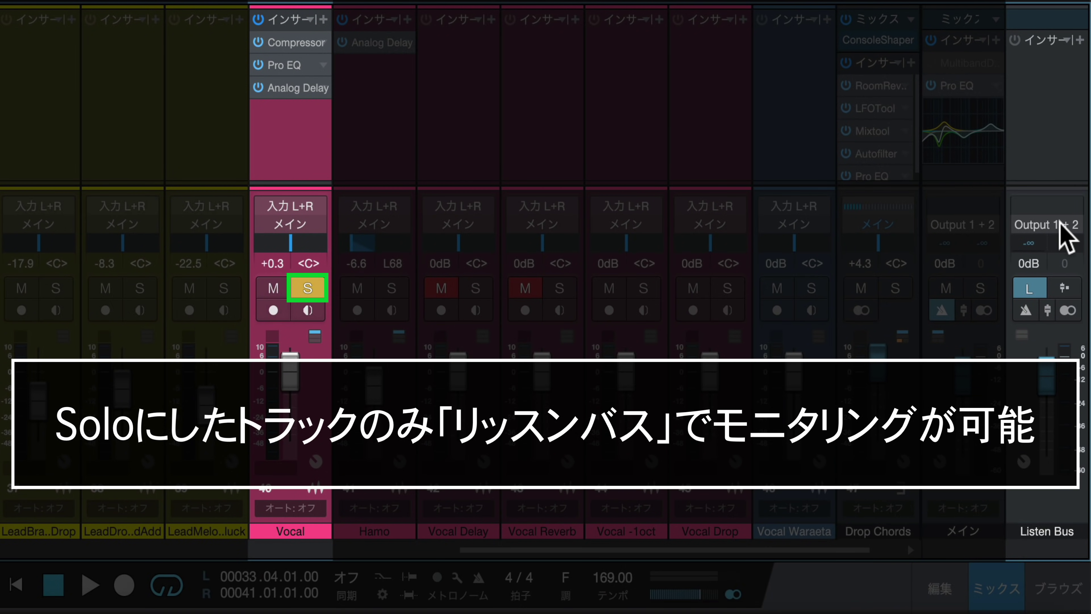
pyautogui.press('space')
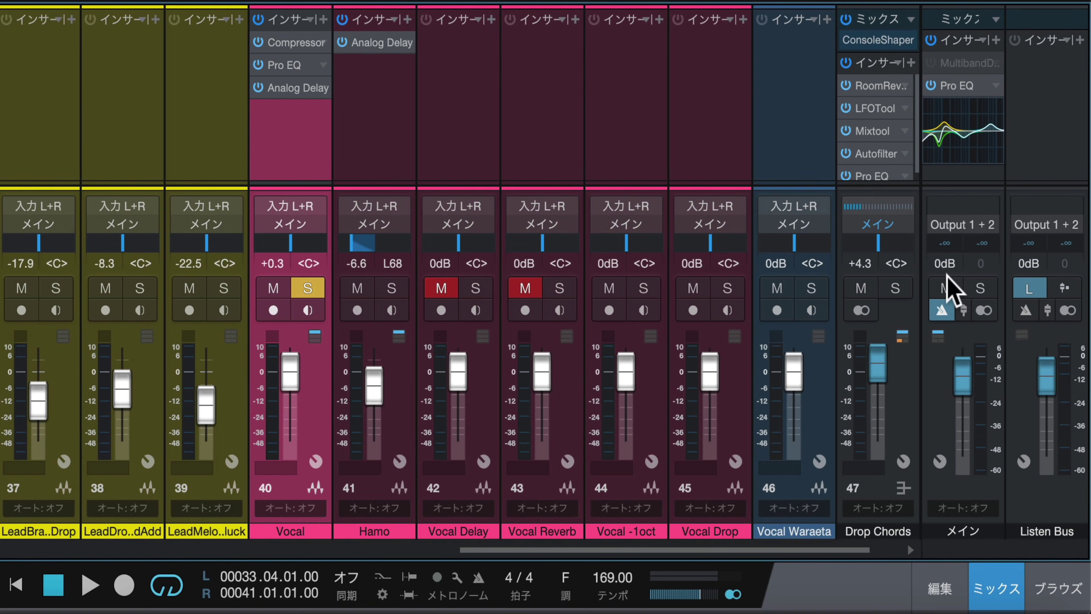
# Set the soloed Vocal's volume to -12.7 and pan to L76 with the Listen Bus pre-fader option off, and play it back.
pyautogui.click(1065, 288)
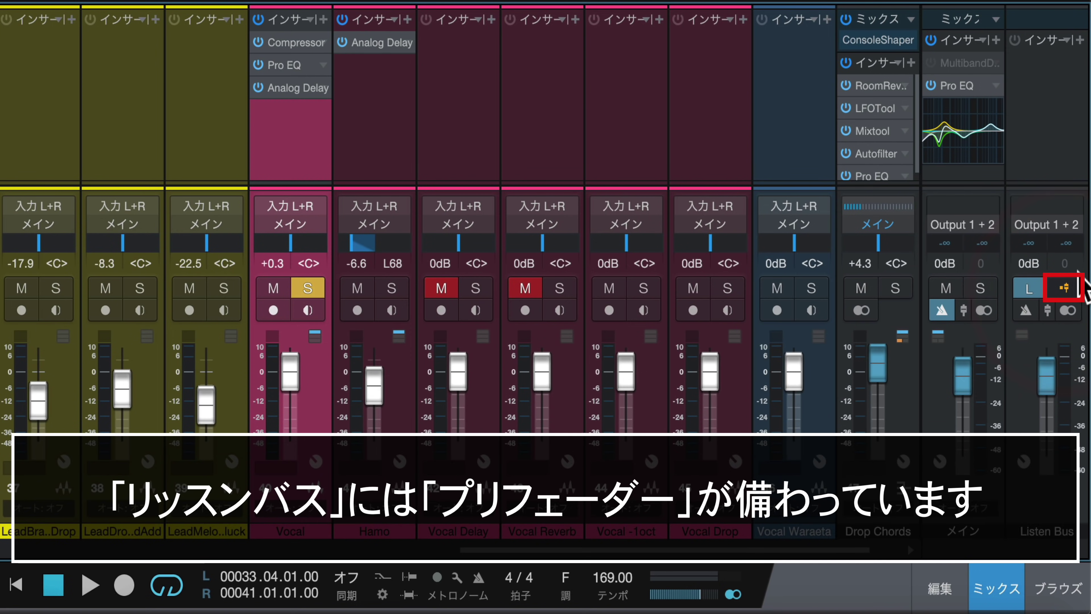
pyautogui.moveTo(290, 372); pyautogui.dragTo(288, 419)
pyautogui.moveTo(291, 242); pyautogui.dragTo(257, 237)
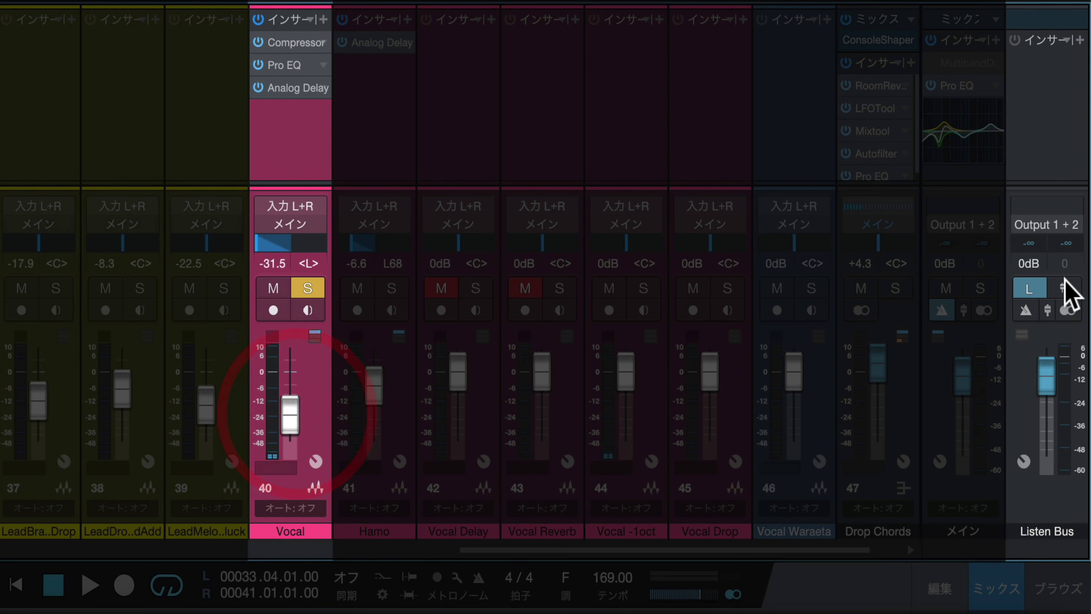
pyautogui.moveTo(292, 244); pyautogui.dragTo(268, 244)
pyautogui.moveTo(296, 432); pyautogui.dragTo(290, 397)
pyautogui.press('space')
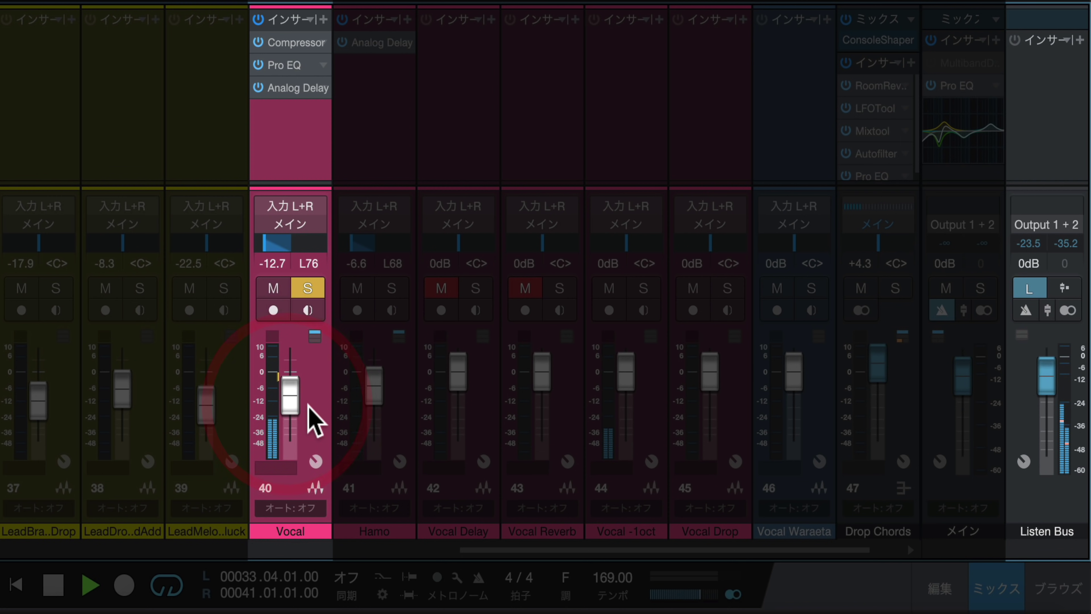
# Turn on the pre-fader option of the Listen Bus and play back the soloed Vocal to compare its monitoring level.
pyautogui.click(1064, 287)
pyautogui.press('space')
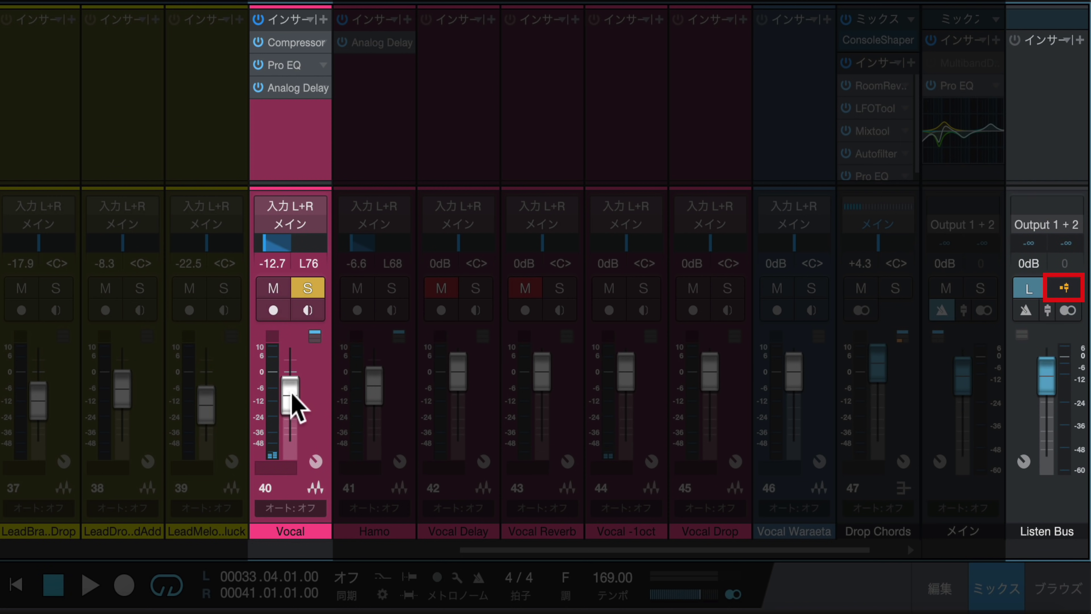
pyautogui.press('space')
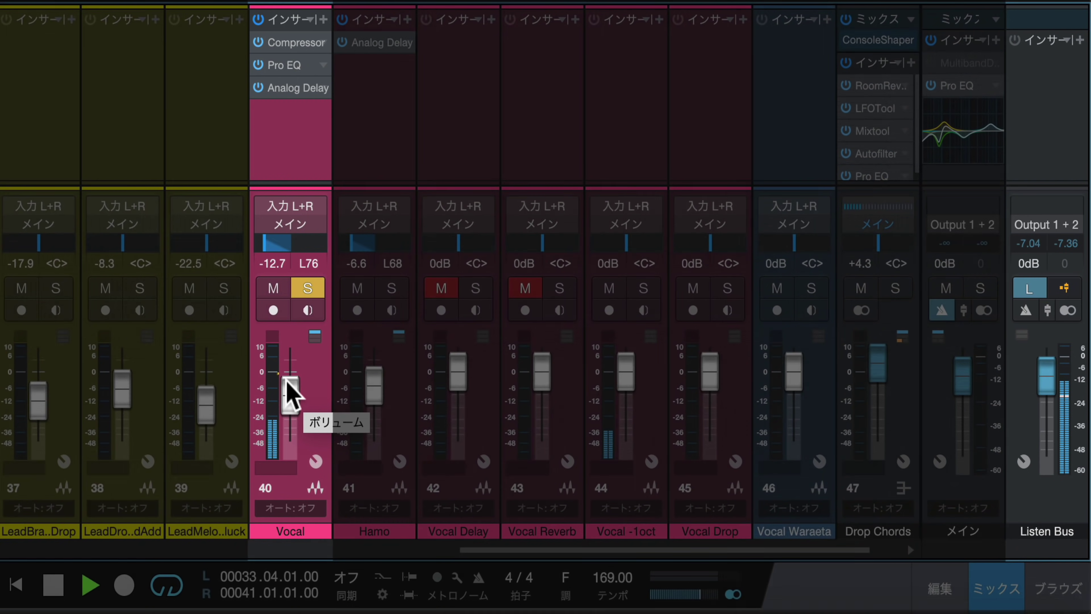
pyautogui.press('space')
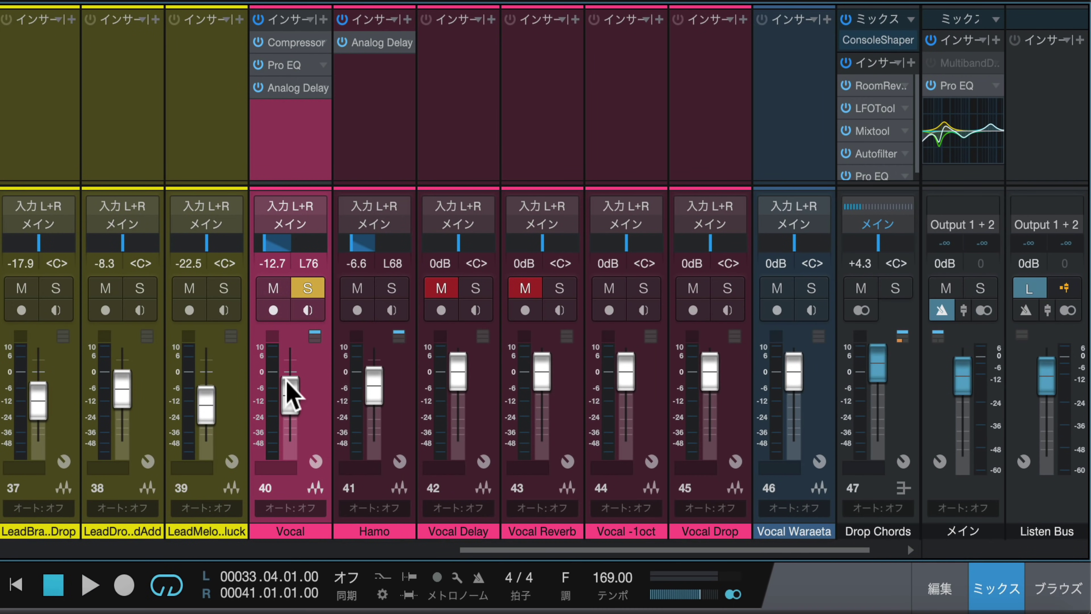